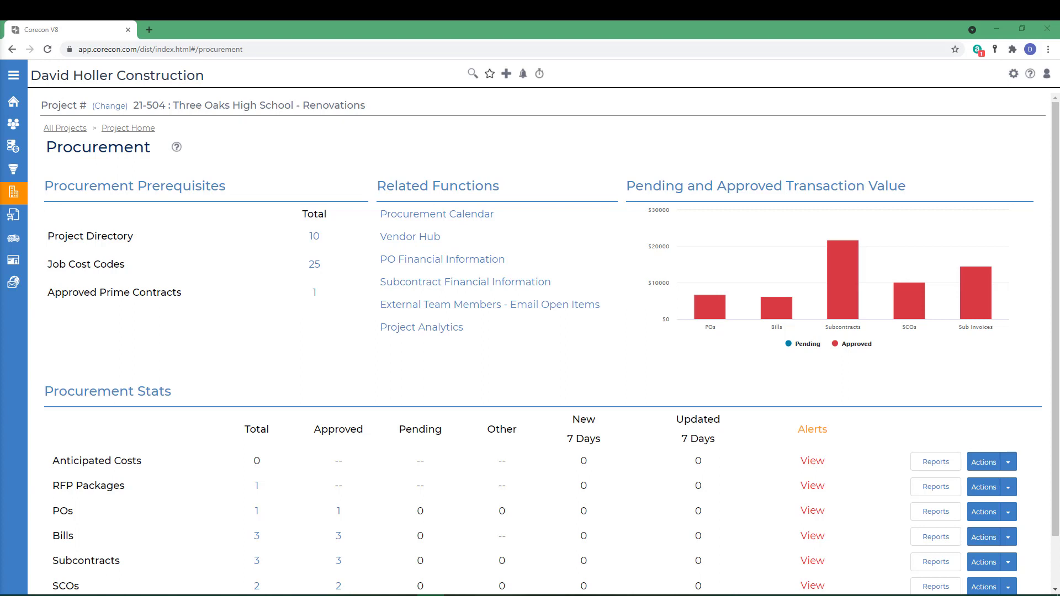
Step: Navigate to project 21-504 Three Oaks High School - Renovations and show its Procurement page
mouse_move(4, 116)
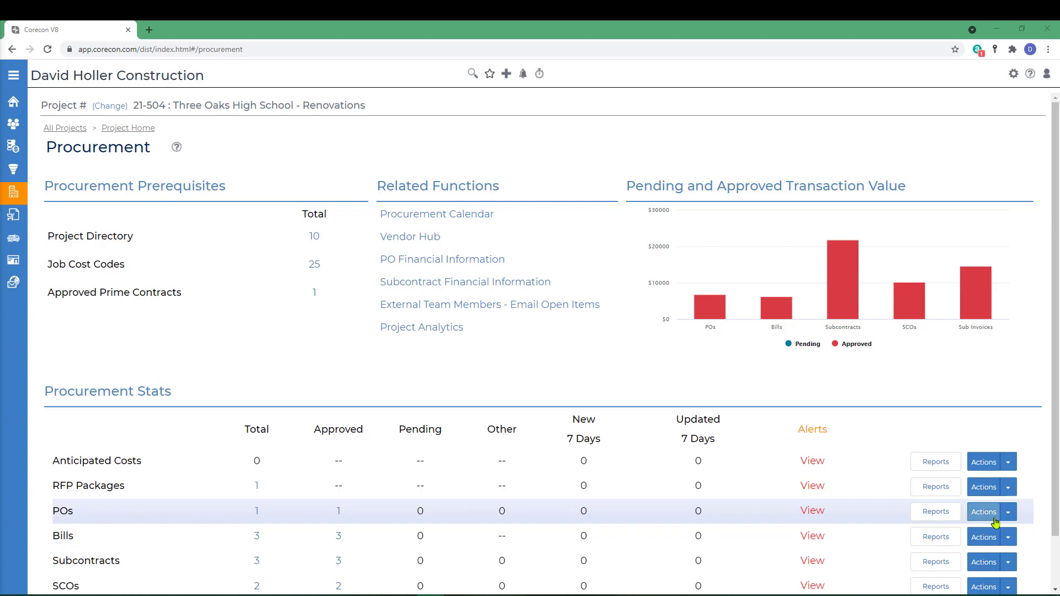
Step: Start a manually added Material PO with issue date 02-Aug-2021
left_click(1007, 513)
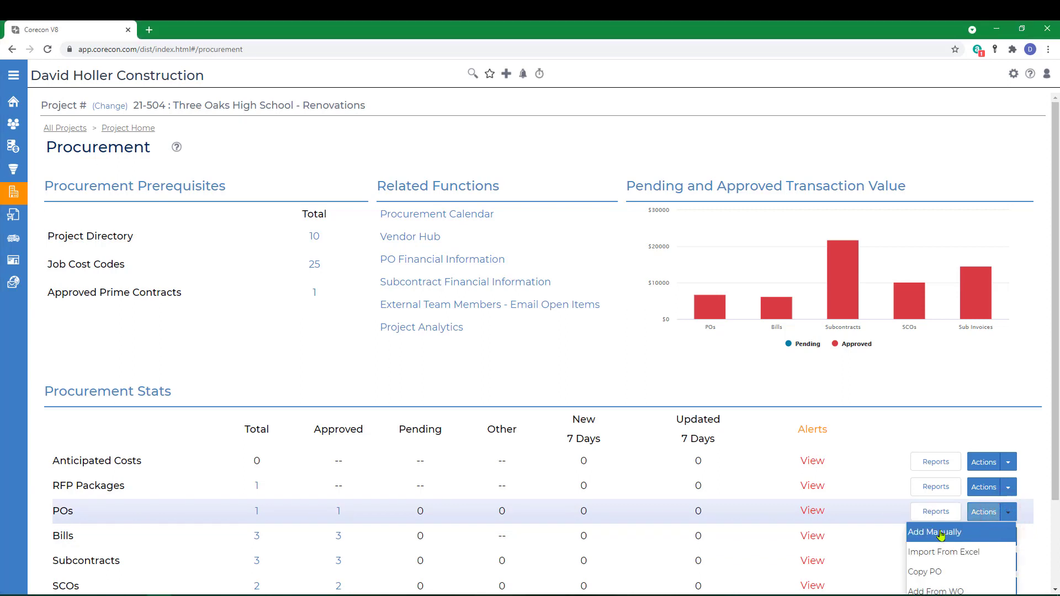
left_click(939, 531)
left_click(292, 318)
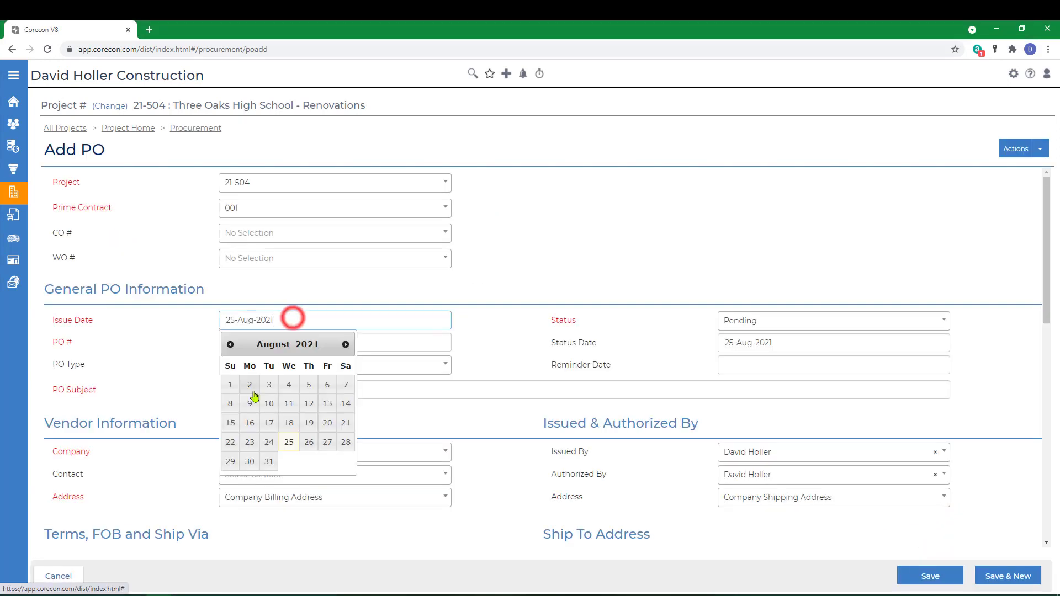
left_click(250, 386)
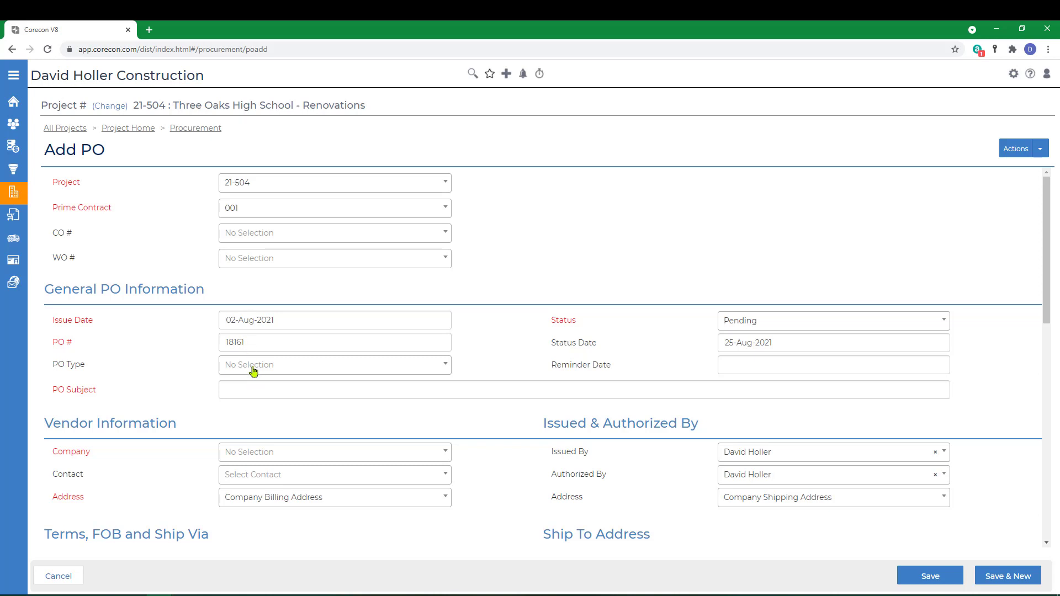
left_click(253, 367)
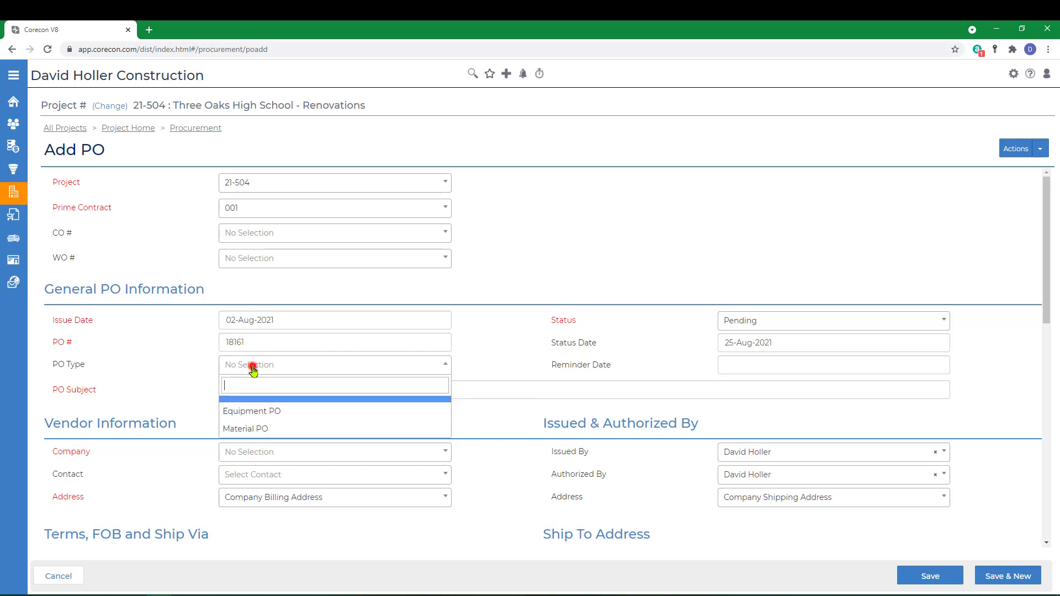
left_click(244, 430)
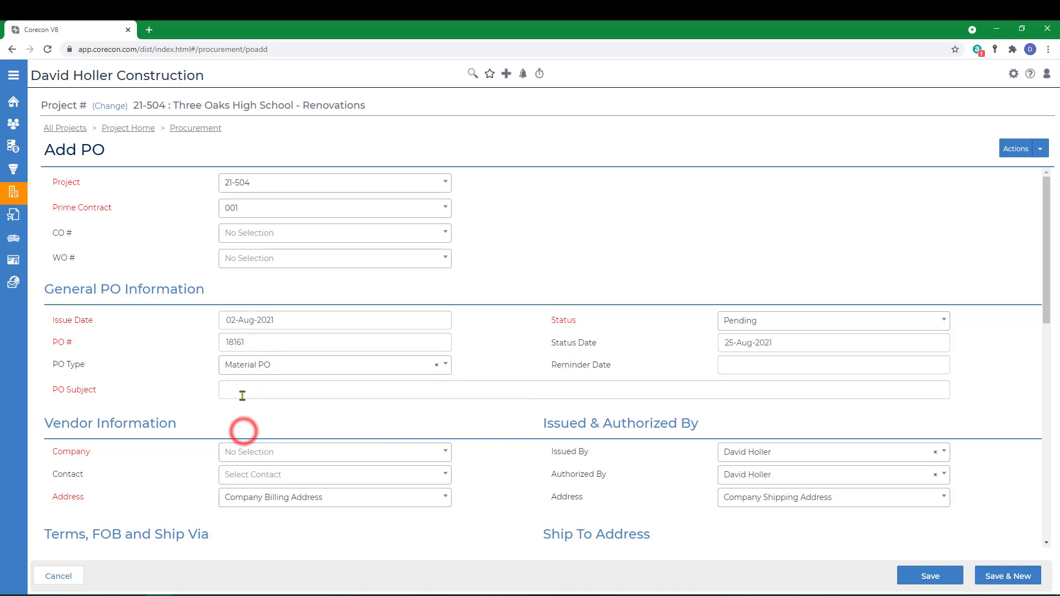
Step: Set the PO status to Approved on 03-Aug-2021 with a 02-Aug-2021 reminder date
left_click(757, 322)
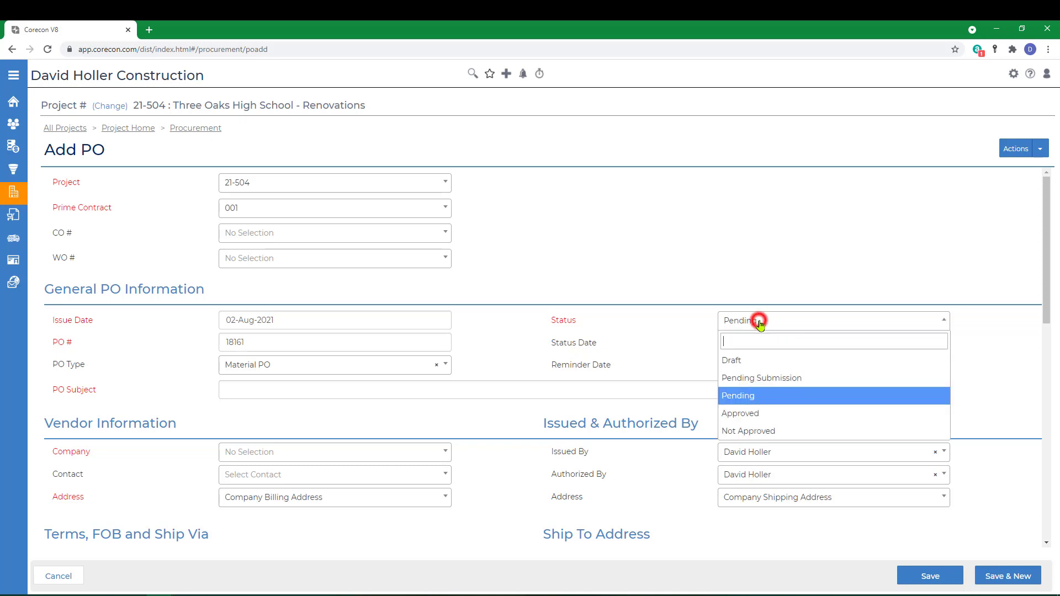
left_click(756, 416)
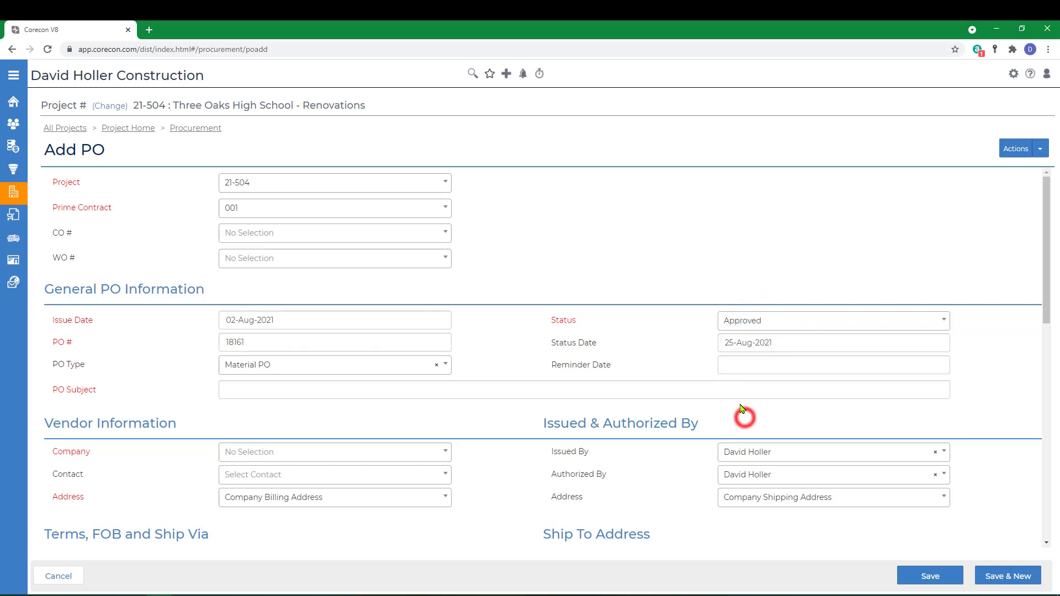
left_click(820, 337)
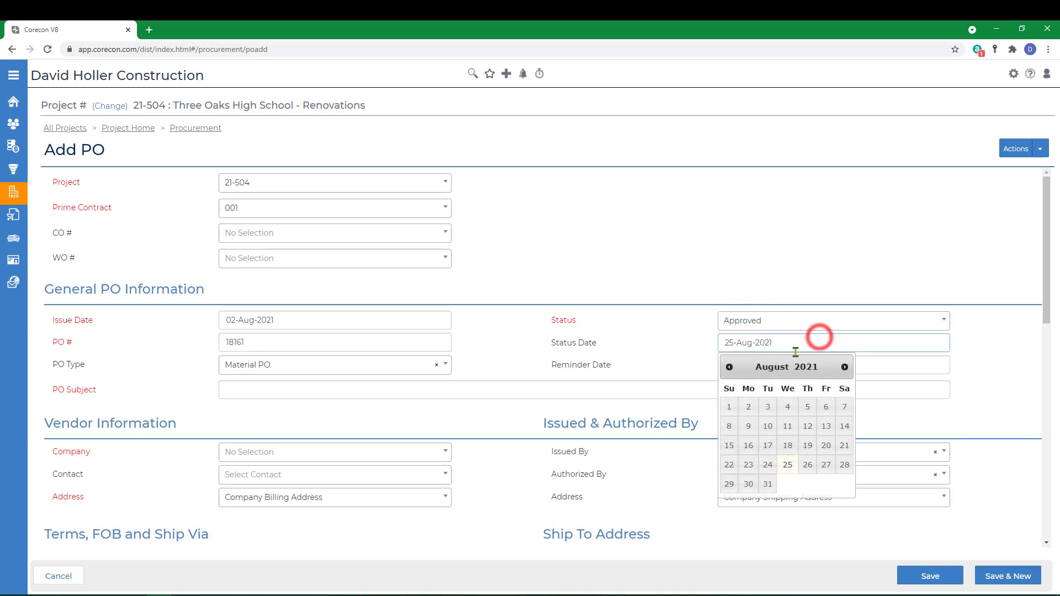
left_click(771, 408)
left_click(753, 364)
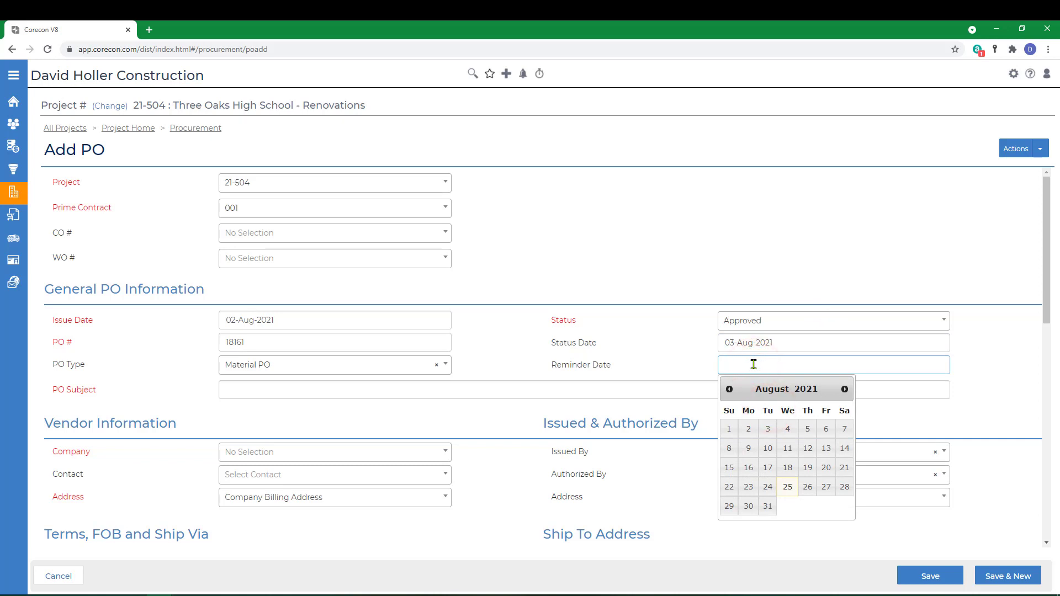
left_click(749, 429)
left_click(308, 396)
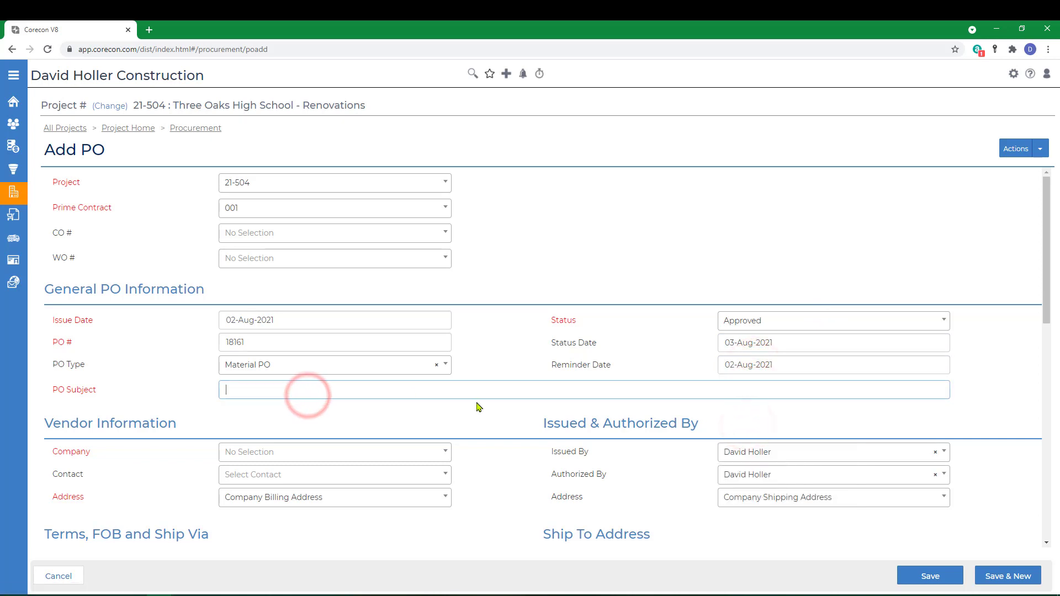
Step: Enter subject 'Windows & Window Hardware' and choose vendor Pinnacle Specialties, Inc with its contact
type("Windows & Windo")
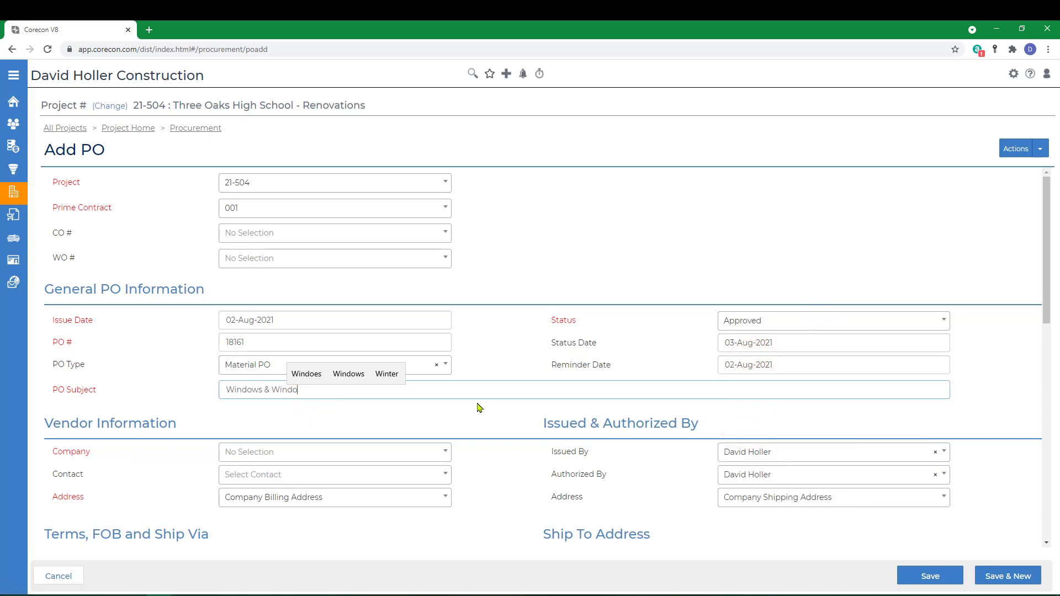
type("w Hardware")
left_click(291, 457)
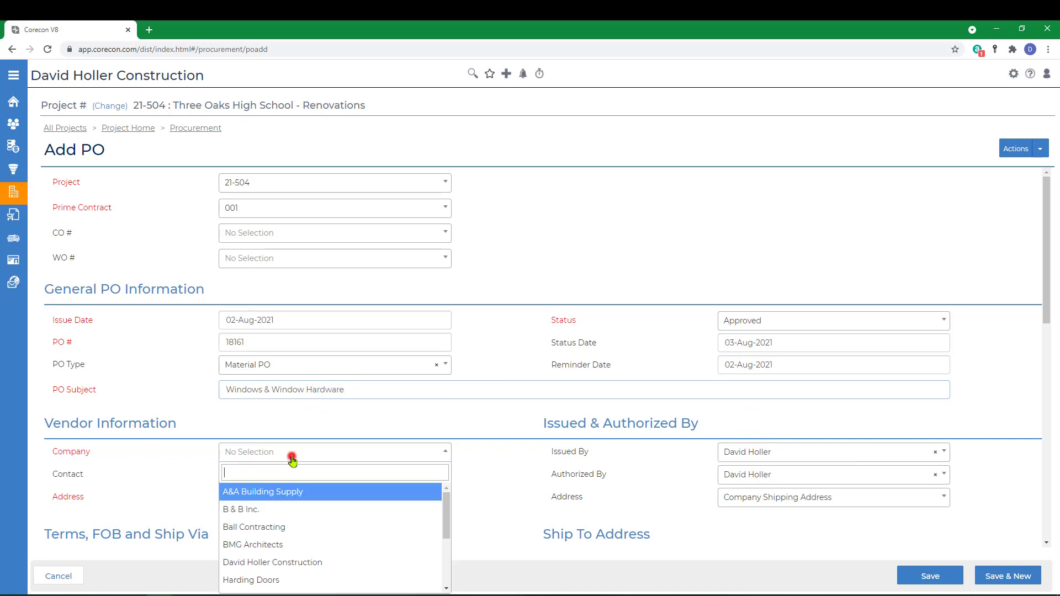
scroll(308, 508, "down", 5)
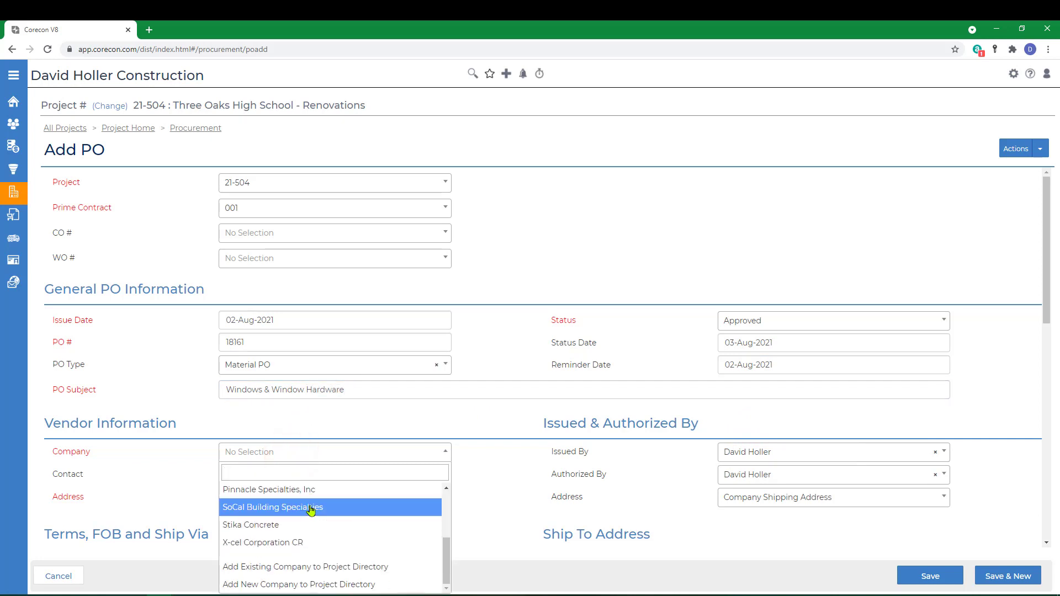
left_click(309, 489)
left_click(248, 475)
left_click(236, 534)
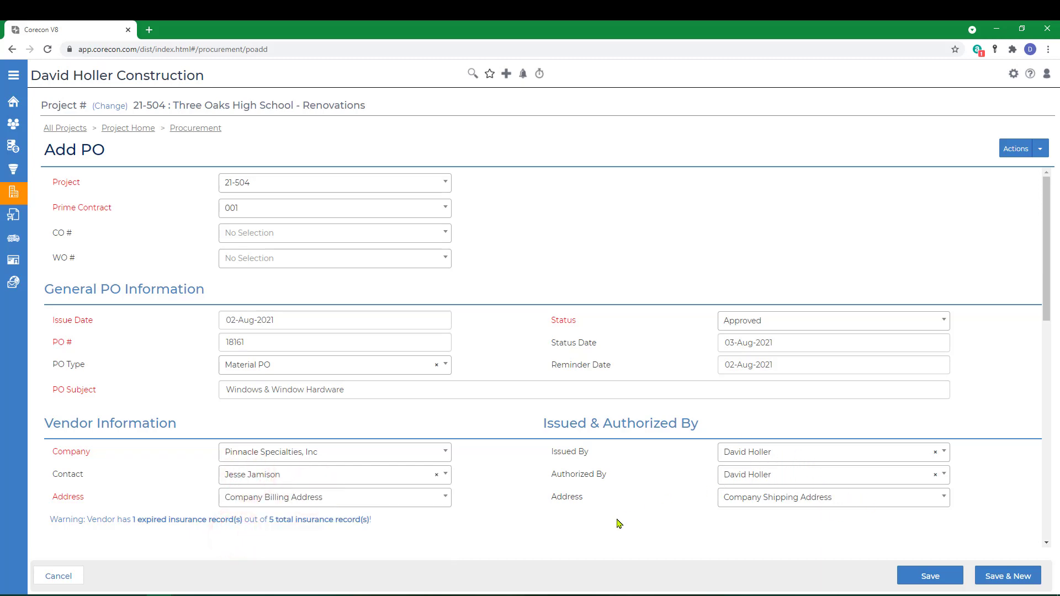
scroll(618, 524, "down", 3)
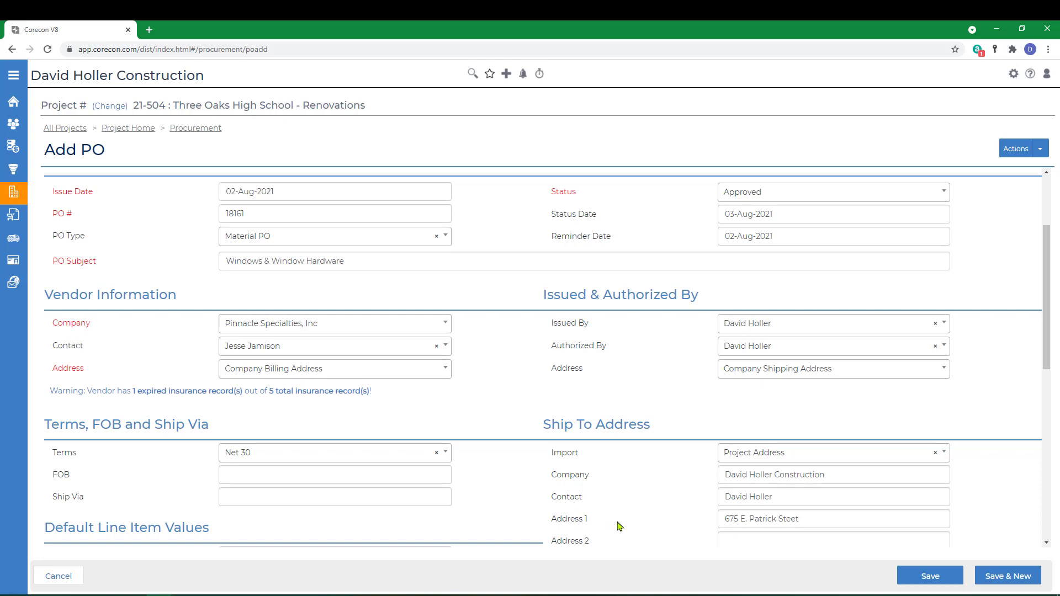
scroll(618, 526, "down", 2)
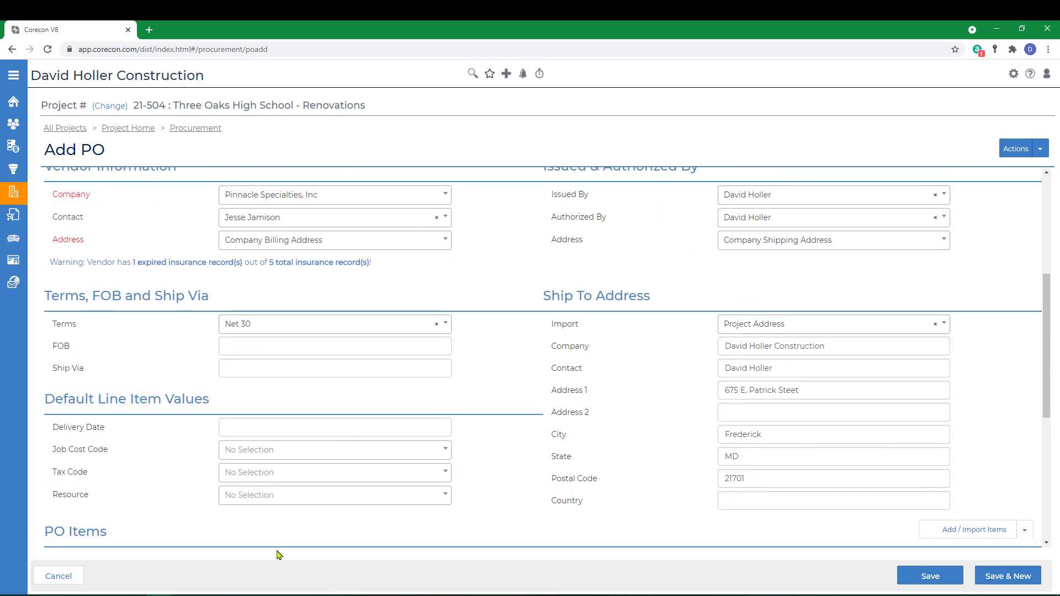
Step: Default line items to delivery 13-Aug-2021, job cost code 08 52 00 and resource M
left_click(252, 421)
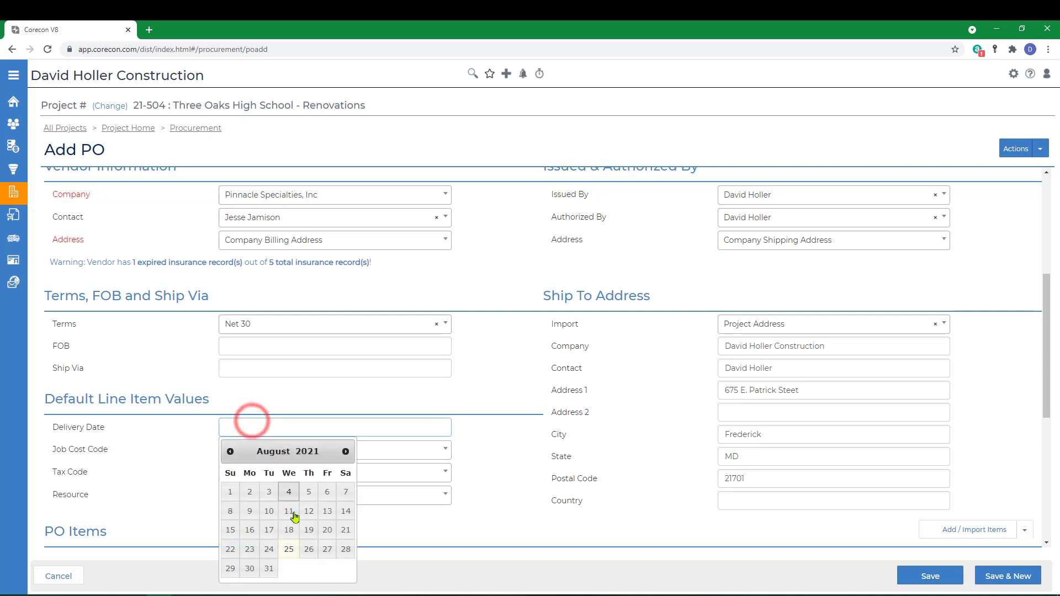
left_click(329, 512)
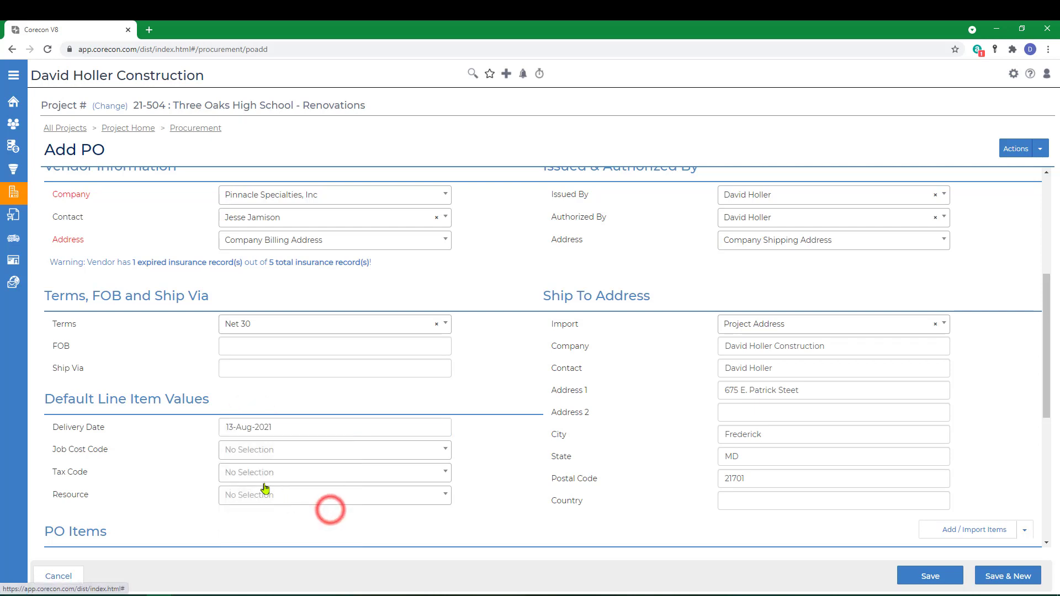
left_click(239, 450)
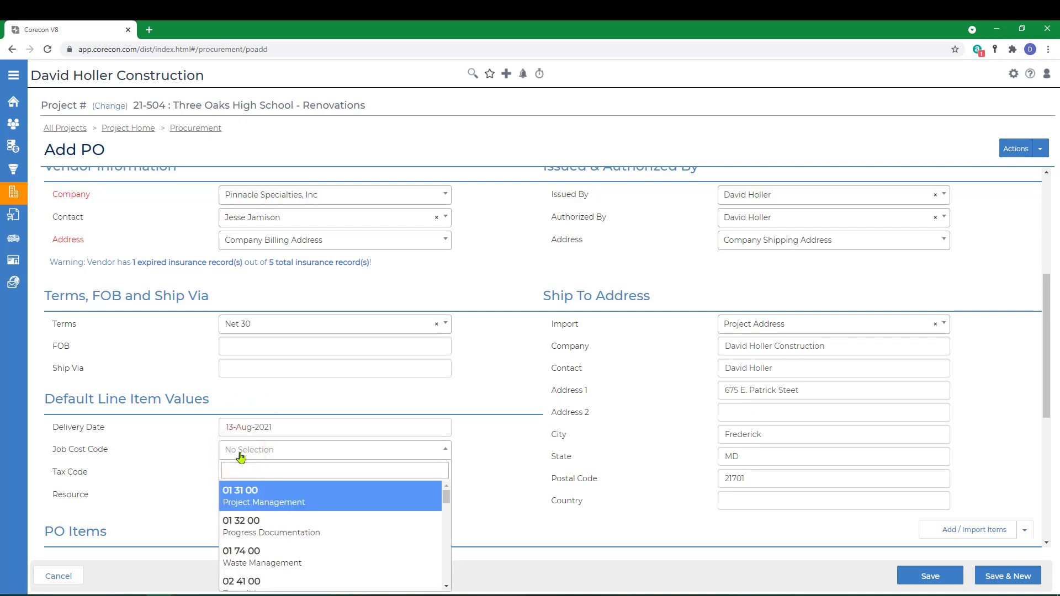
type("windo")
left_click(237, 501)
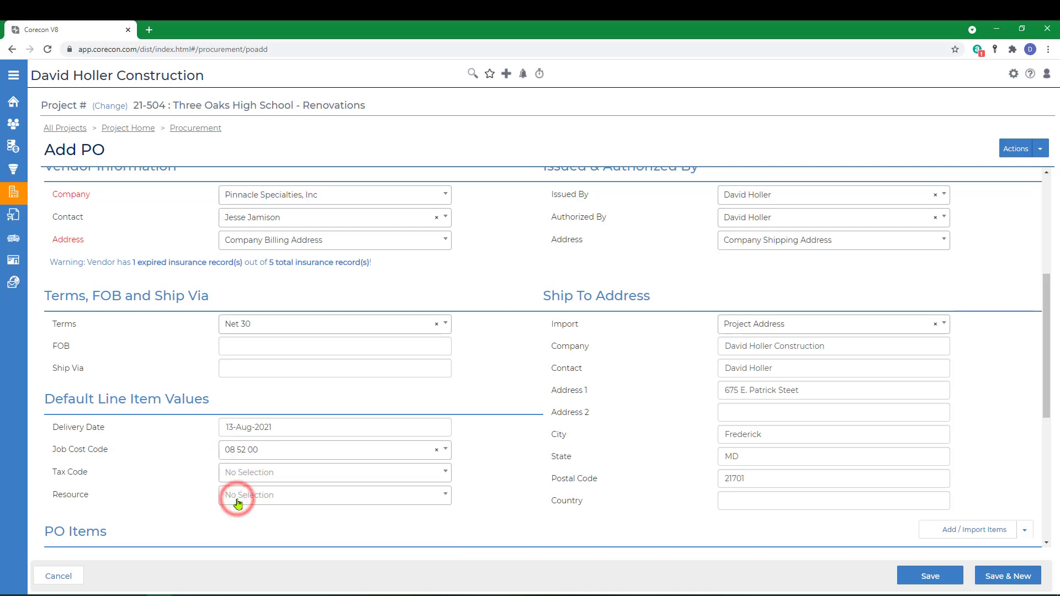
left_click(261, 500)
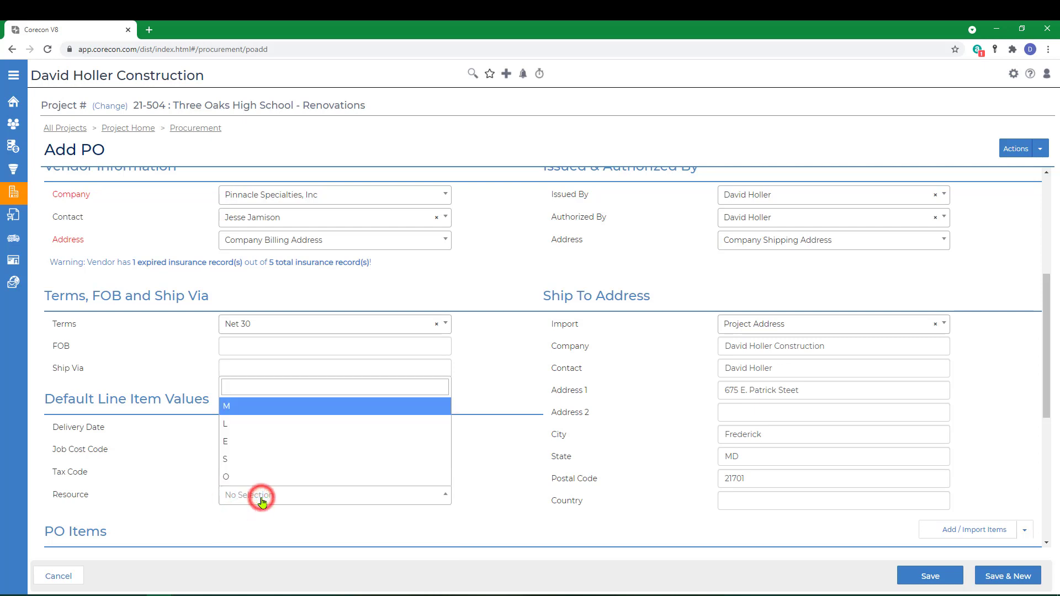
left_click(250, 407)
scroll(527, 546, "down", 5)
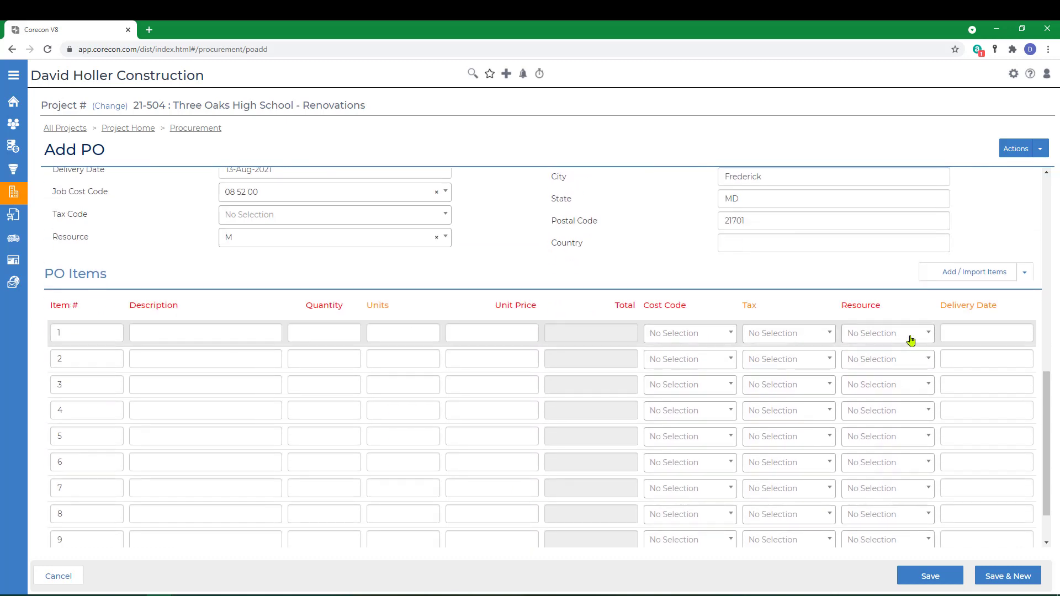
Step: Add the first line: Aluminum Windows, 6 EA at $216
left_click(172, 337)
type("Aluminum Windows")
key("Tab")
type("6")
key("Tab")
type("EA")
key("Tab")
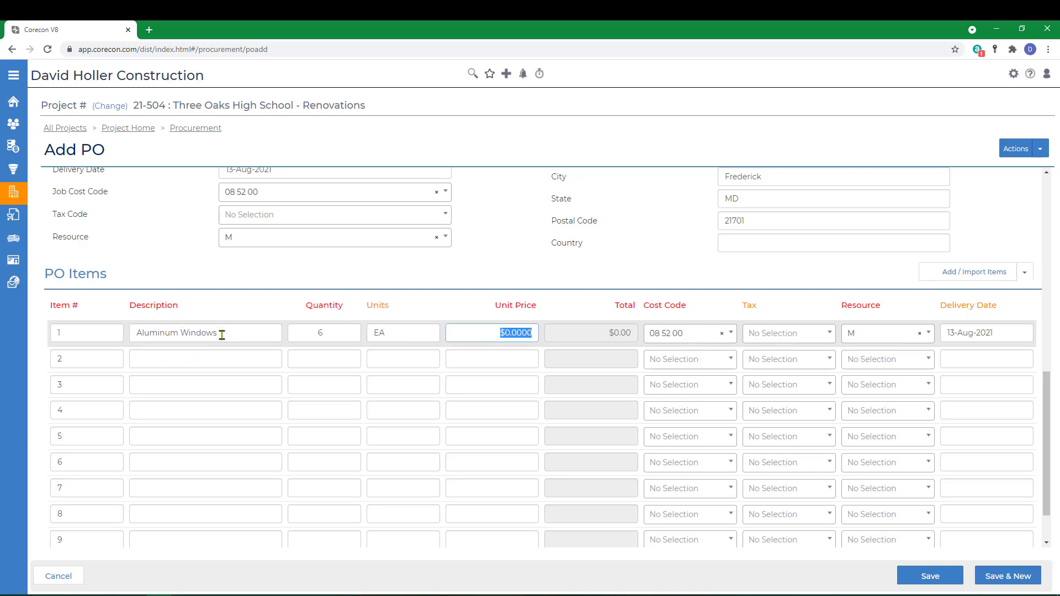
type("216")
key("Tab")
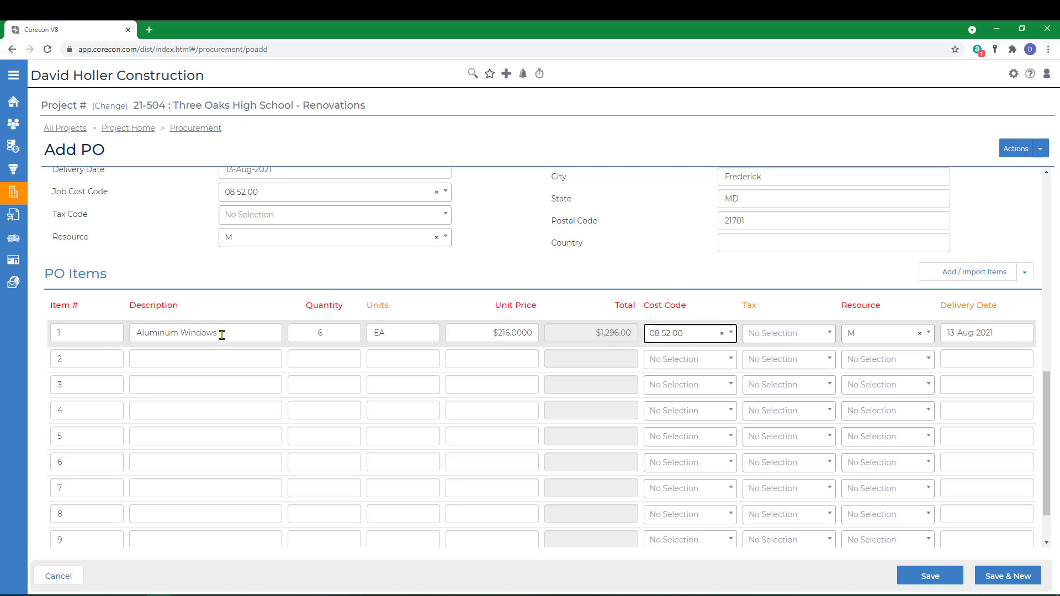
key("Tab")
key("Tab")
key("Tab")
key("Tab")
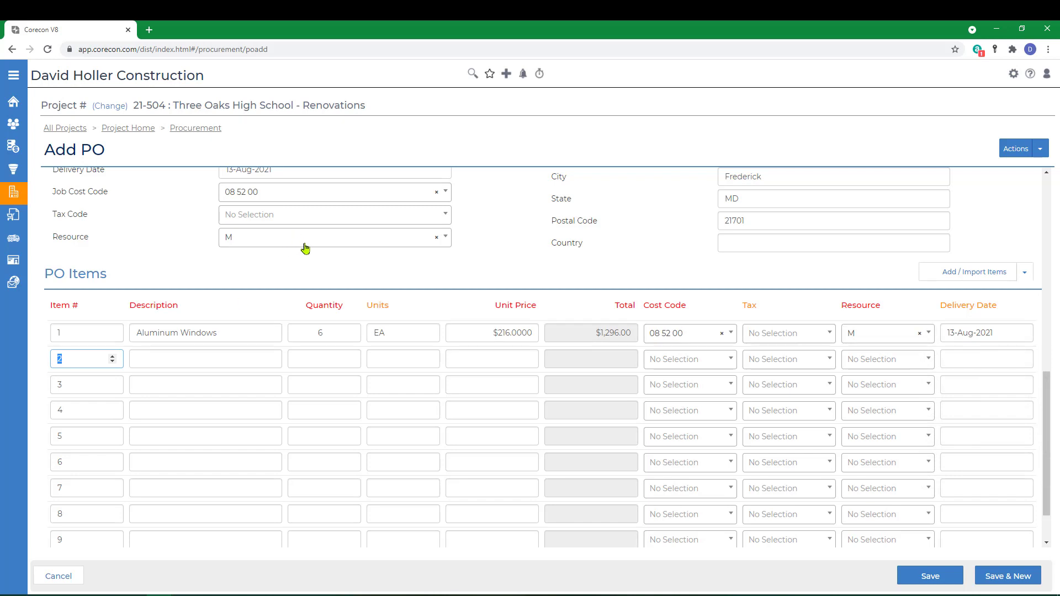
scroll(293, 251, "up", 2)
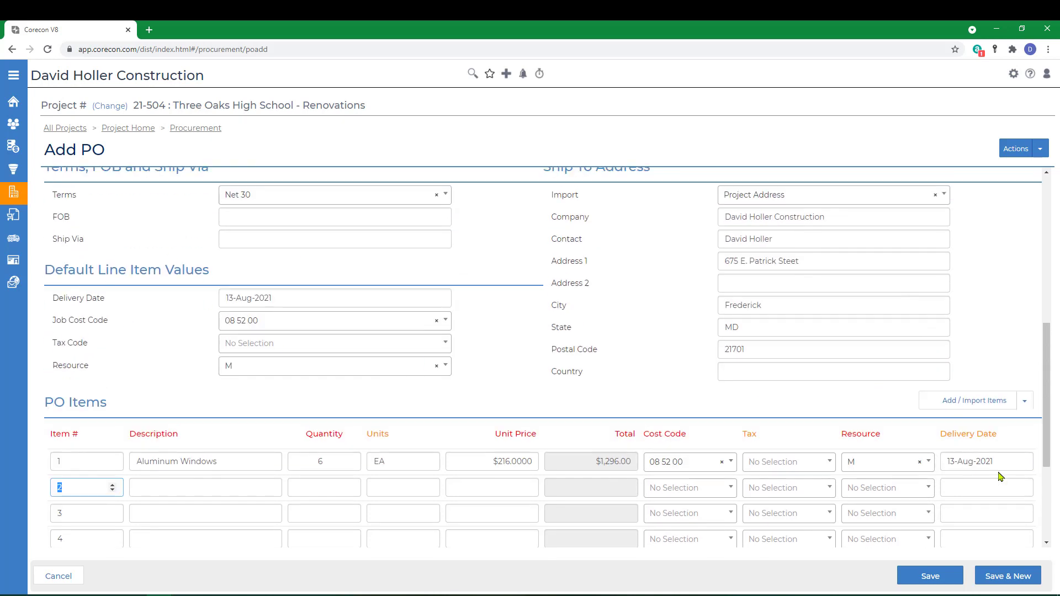
Step: Add the second line: Window Hardware, 6 Set at $38
left_click(164, 485)
type("Window Har")
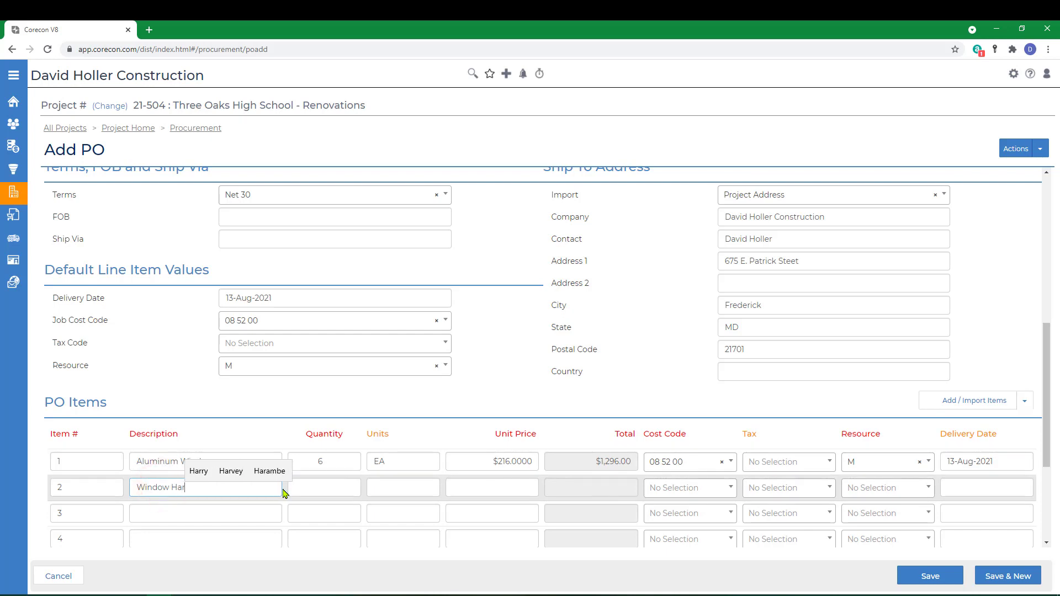
type("dware")
key("Tab")
type("6")
key("Tab")
type("Set")
key("Tab")
type("3")
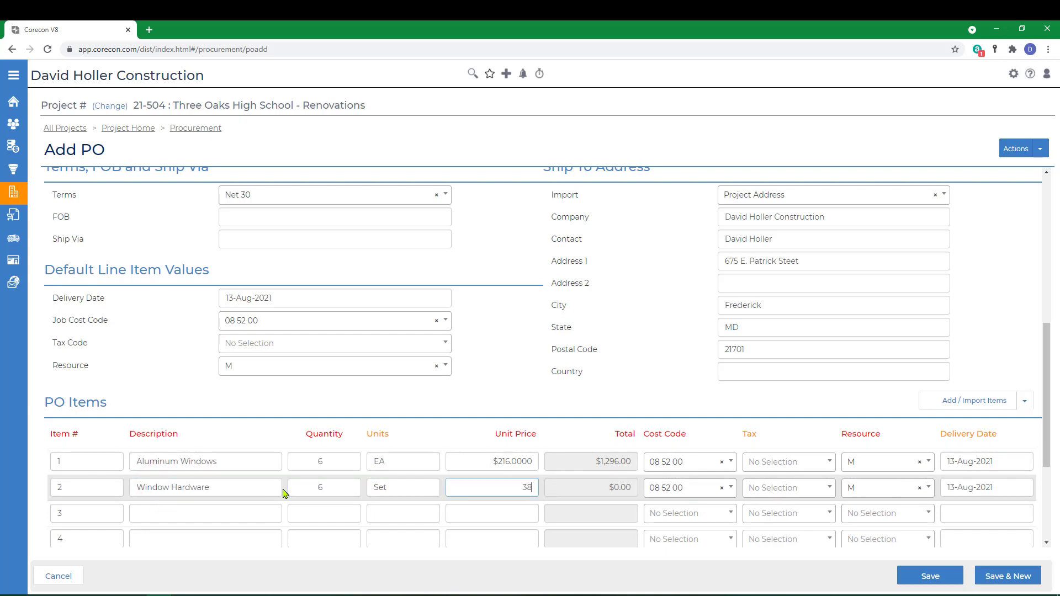
type("8")
key("Tab")
key("Tab")
key("Tab")
key("Tab")
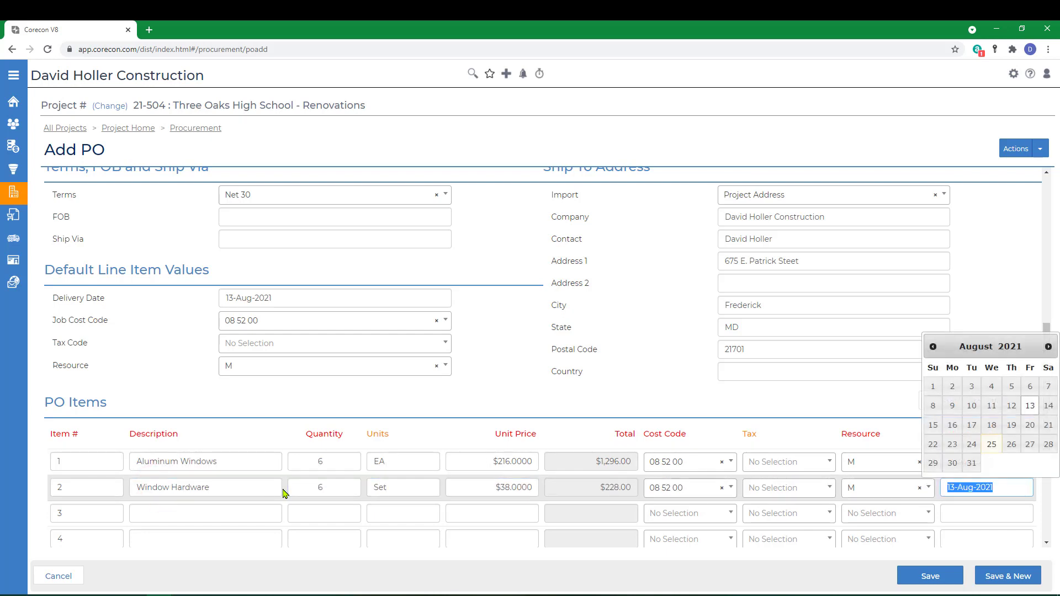
Step: Save the Windows & Window Hardware PO for project 21-504
scroll(294, 526, "up", 1)
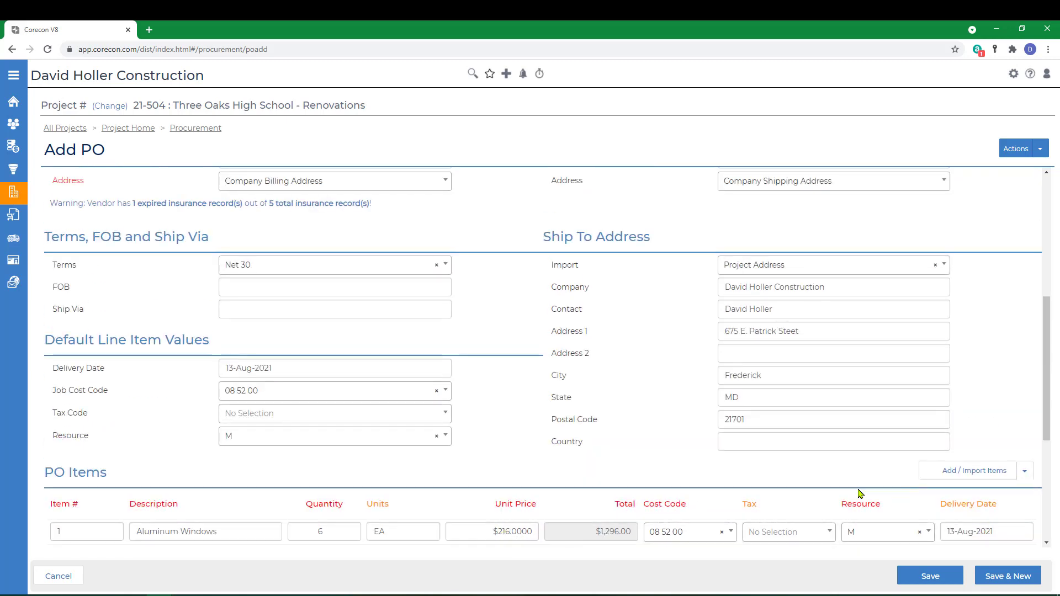
key("Tab")
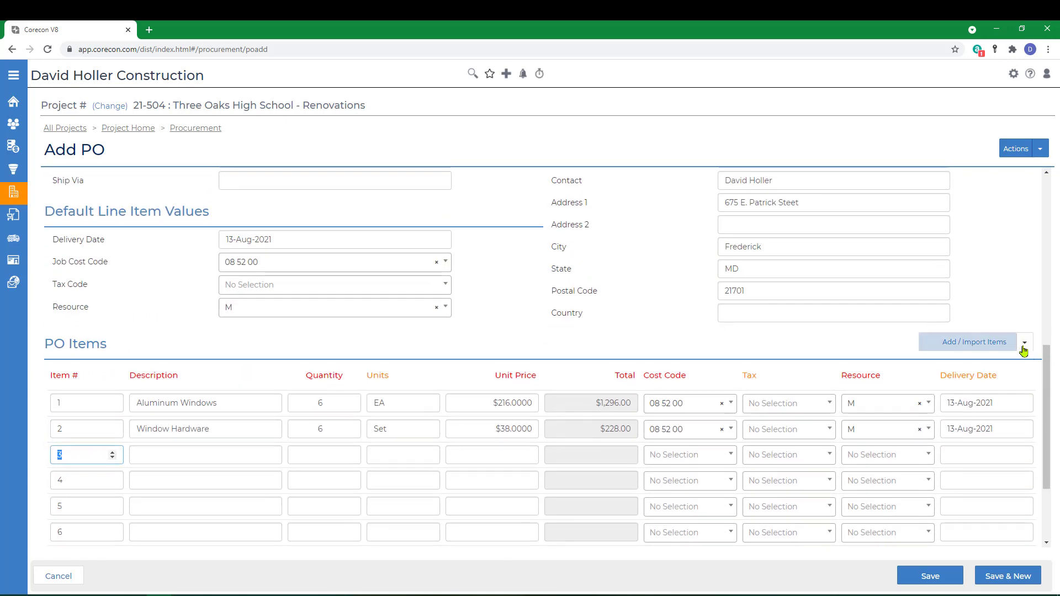
left_click(1024, 347)
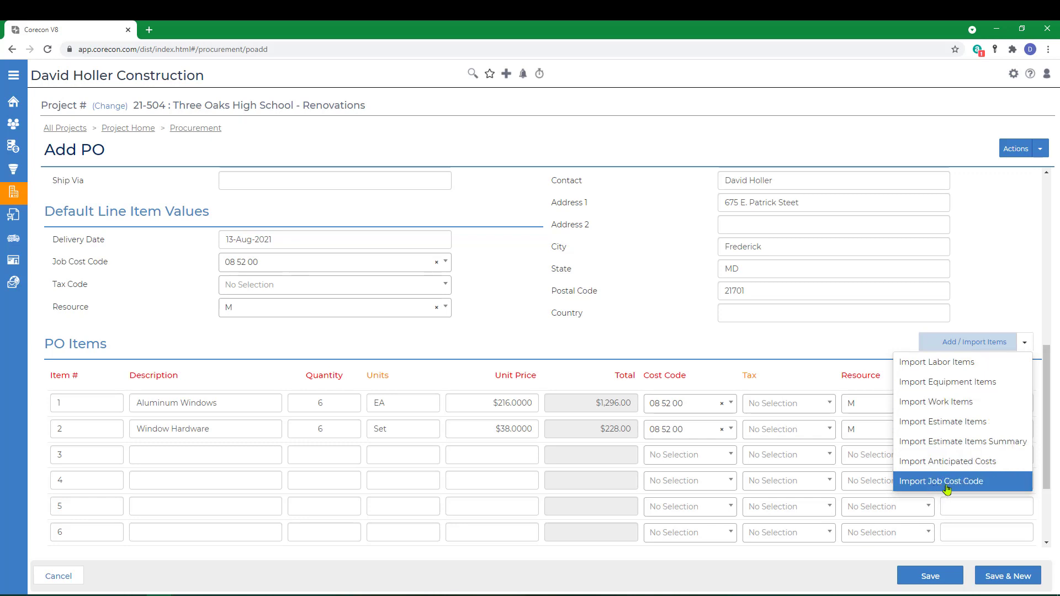
left_click(847, 339)
left_click(932, 575)
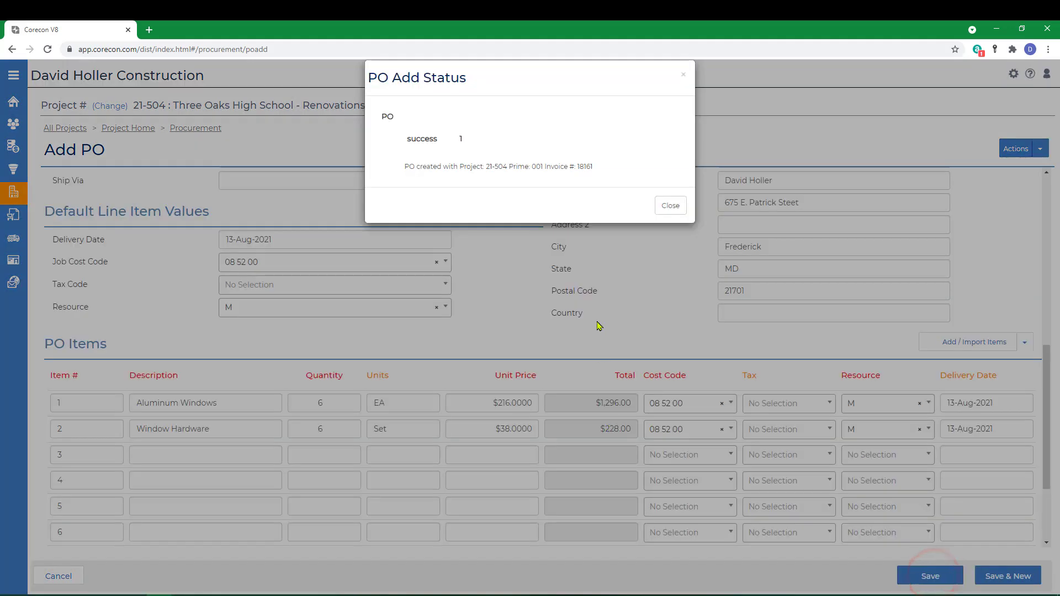
Step: Scroll PO # 18161's details down to Bill Summary, Linked Files and Sent Emails, then back up
scroll(380, 298, "down", 8)
scroll(383, 303, "down", 7)
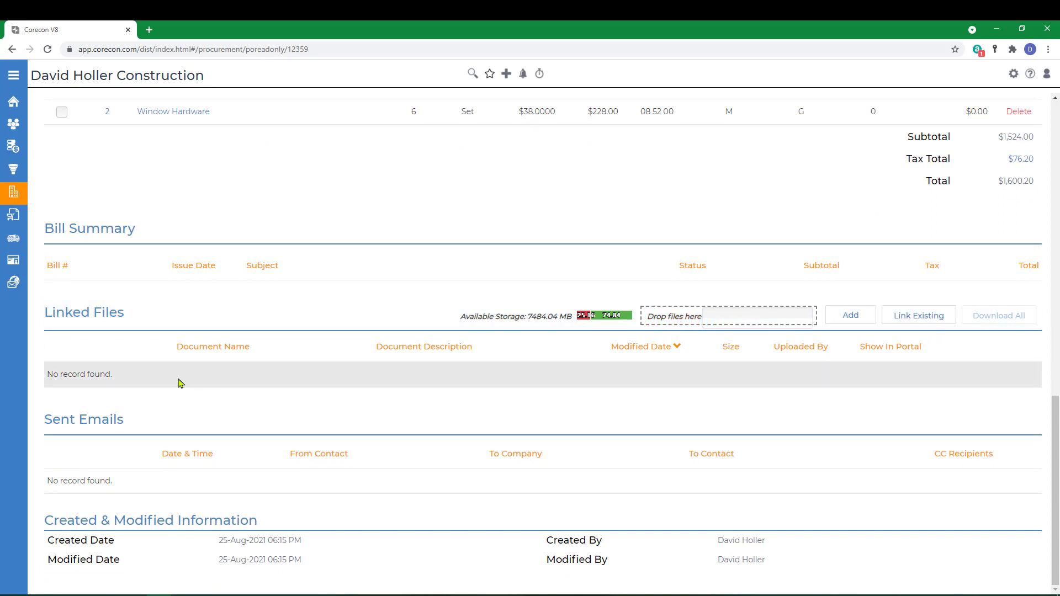
scroll(179, 383, "up", 15)
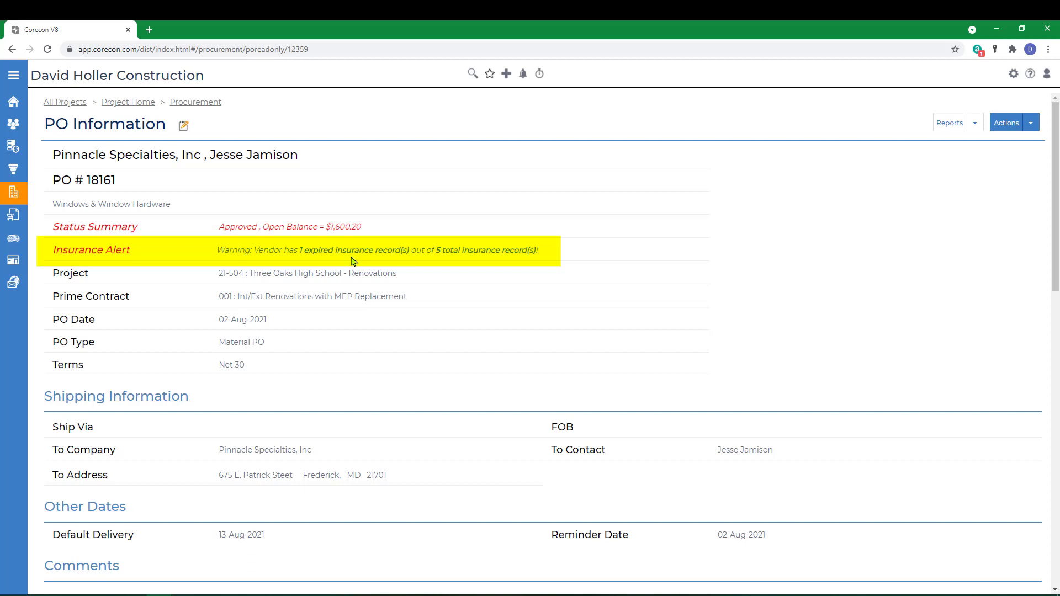
Step: Send PO # 18161 to the vendor contact using the Default email template
left_click(1031, 126)
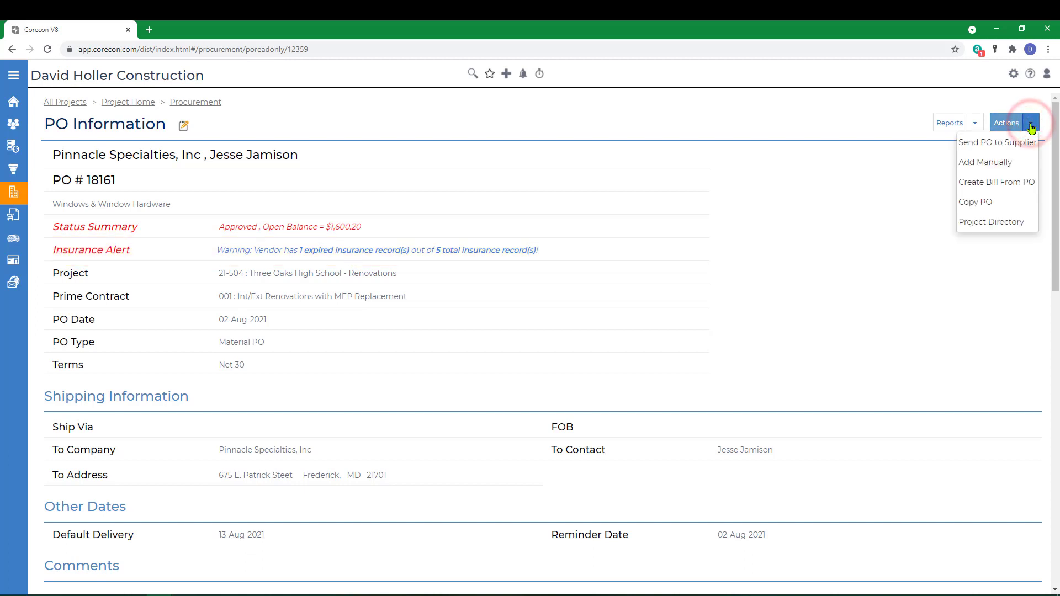
left_click(978, 145)
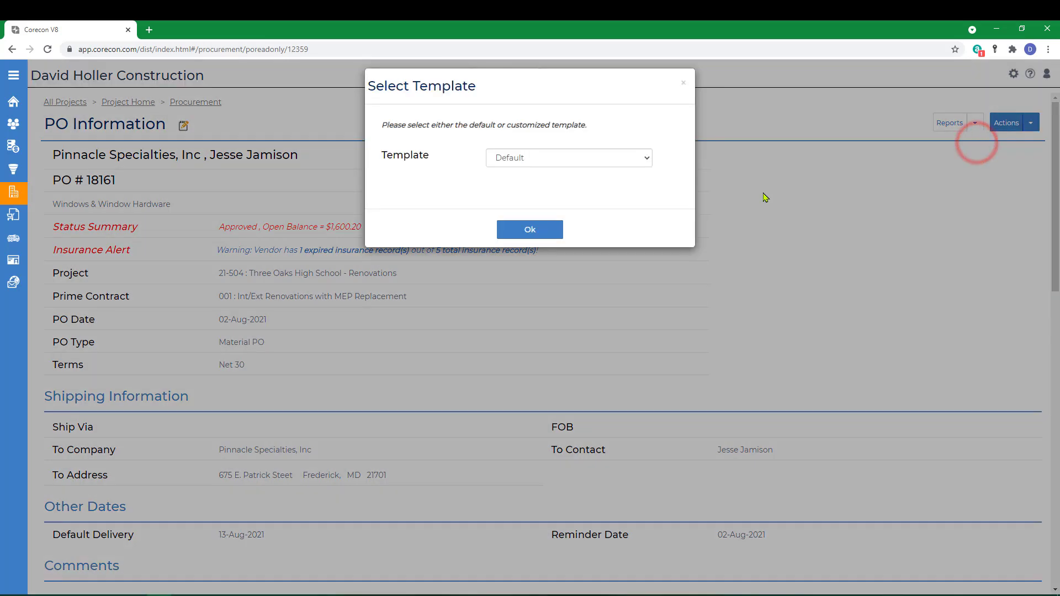
left_click(515, 168)
left_click(529, 240)
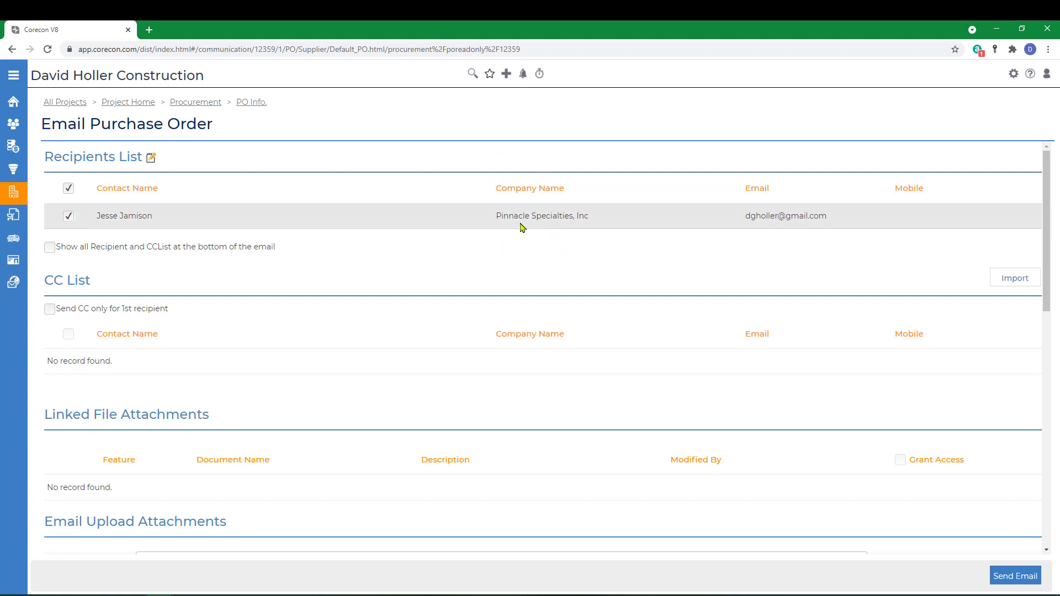
scroll(732, 291, "down", 10)
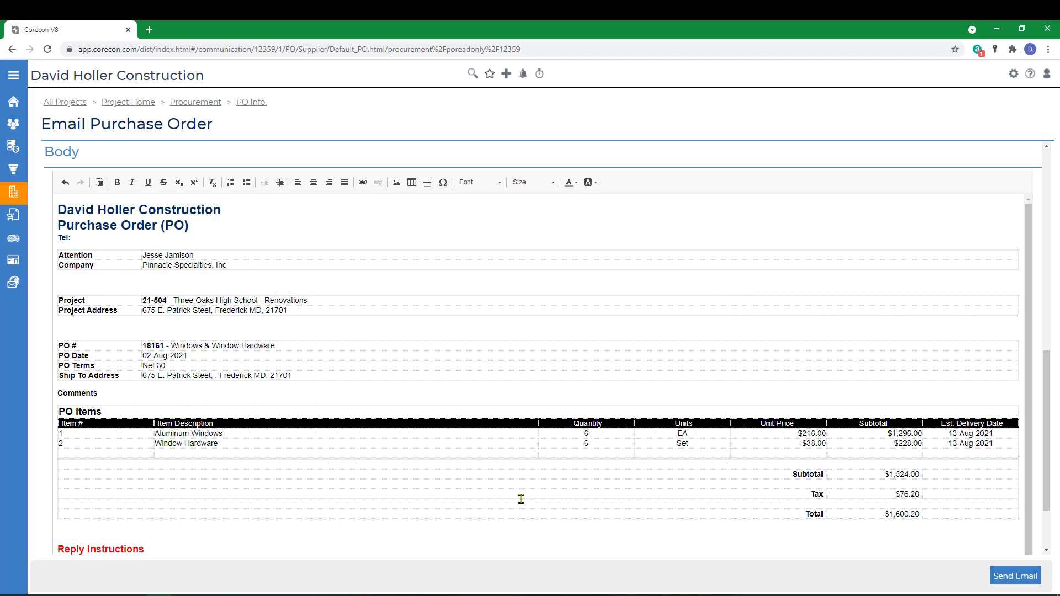
scroll(521, 500, "down", 1)
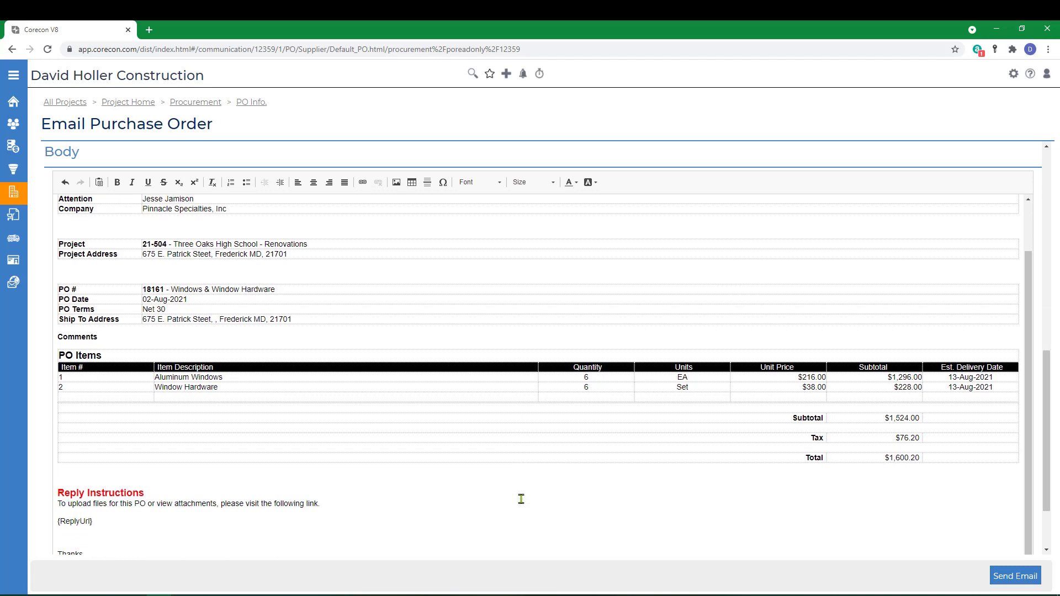
left_click(1023, 577)
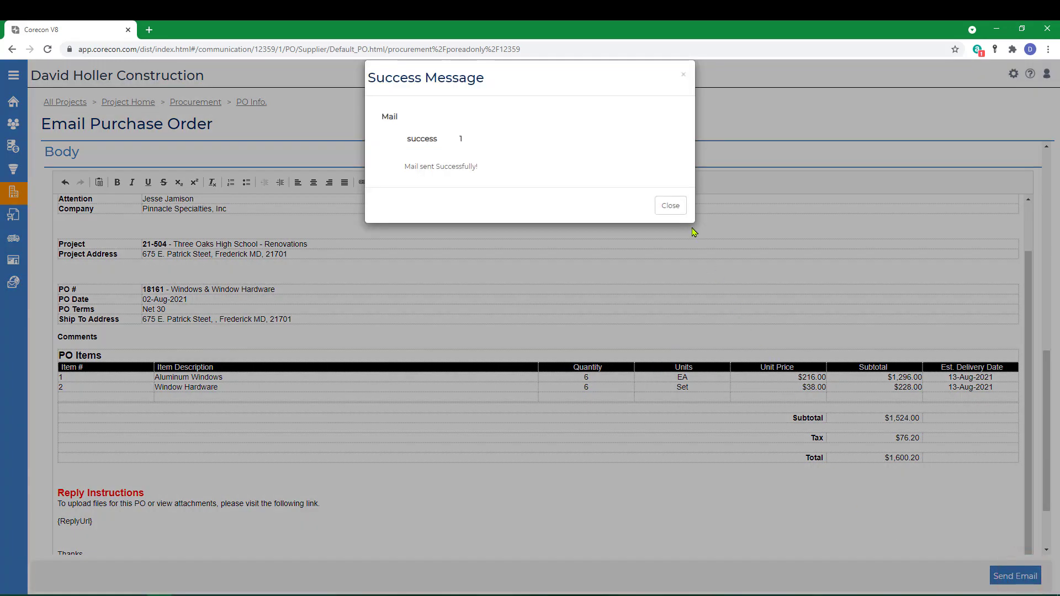
left_click(671, 206)
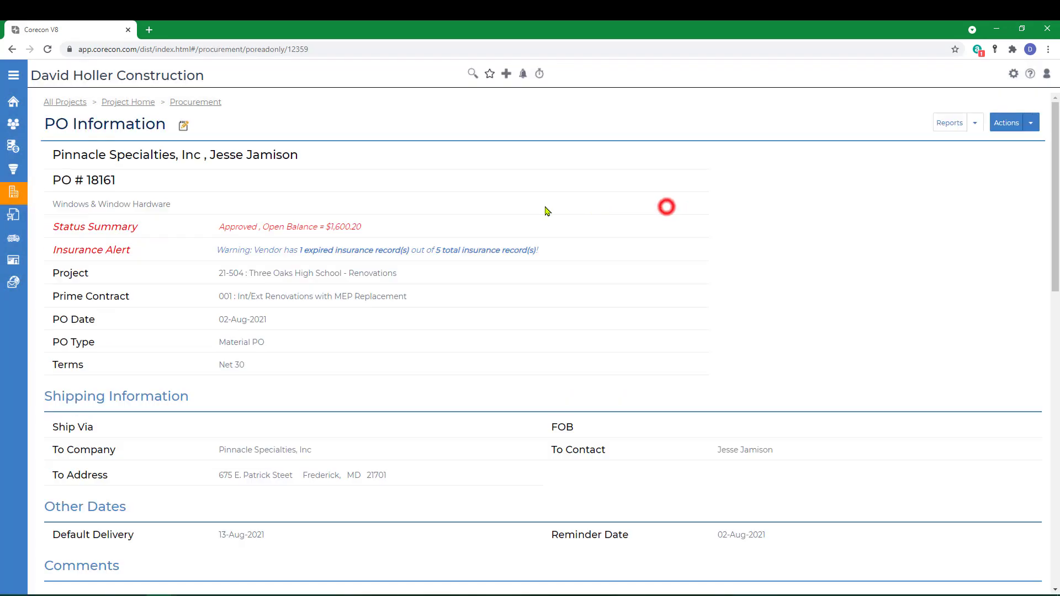
Step: Return to project 21-504's Procurement page and open the Corecon online help
left_click(194, 103)
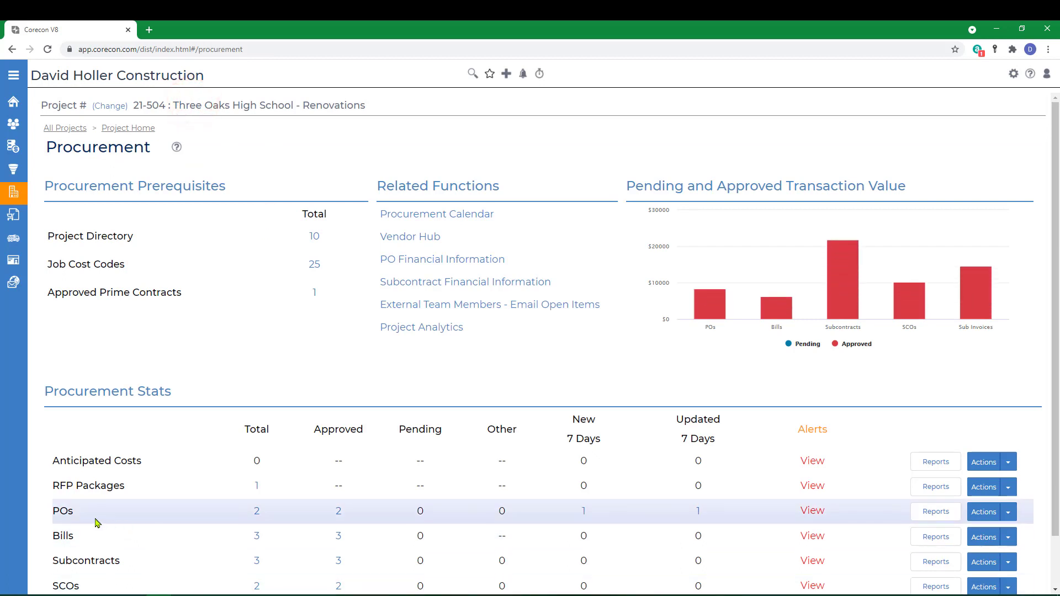
left_click(1008, 513)
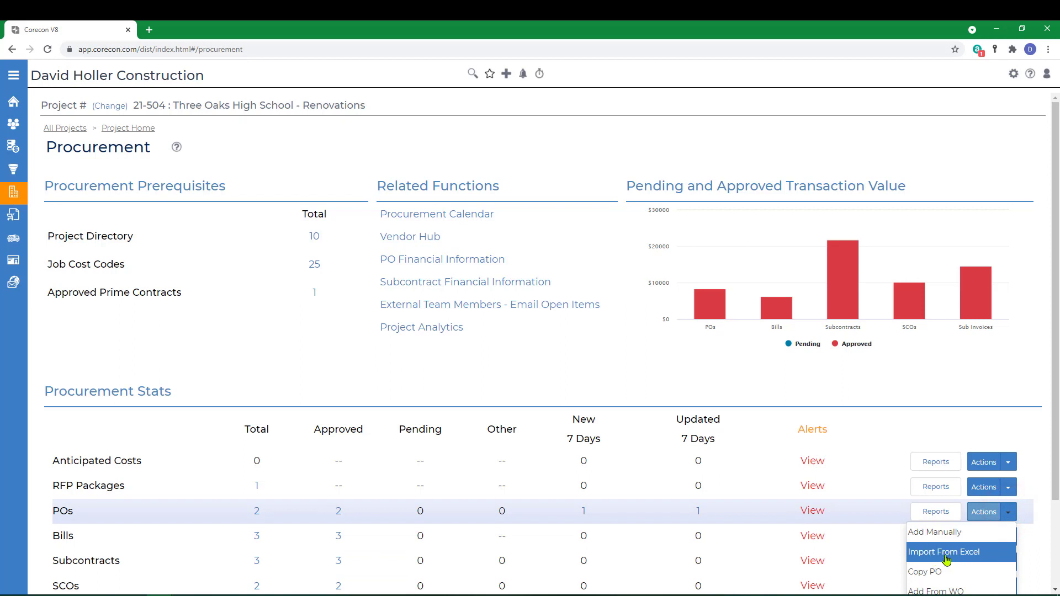
left_click(1003, 163)
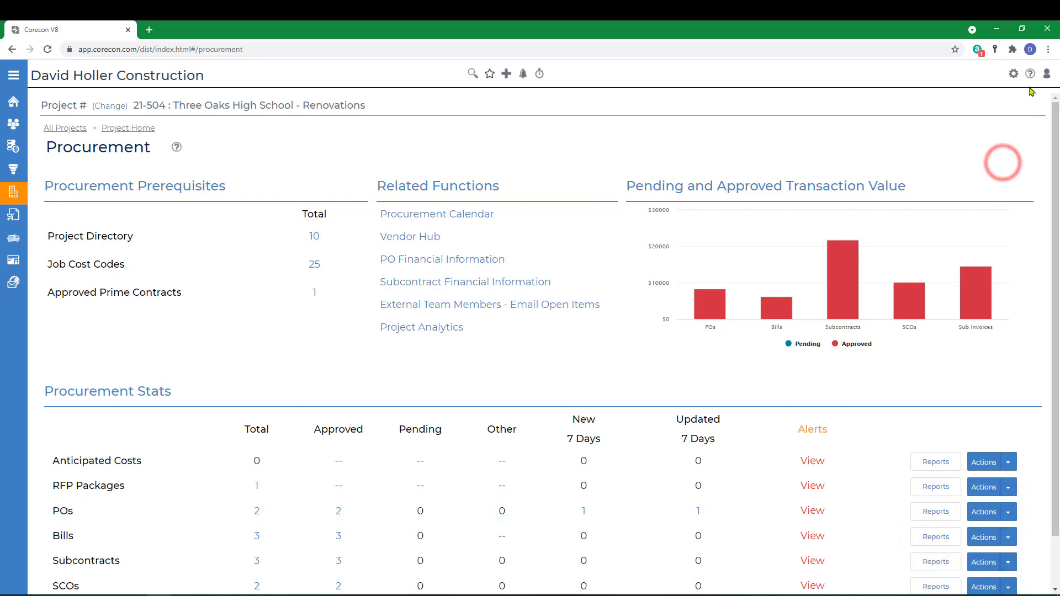
left_click(1031, 75)
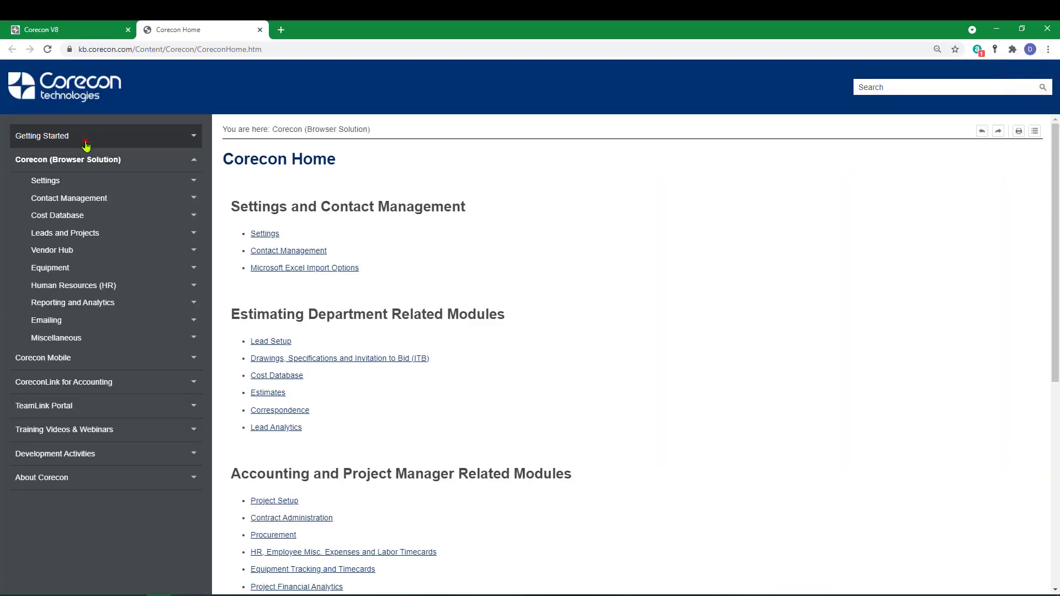
Step: Go through Getting Started > Corecon Import Options From Microsoft Excel > Purchase Orders (PO) and read the field tables
left_click(83, 138)
left_click(56, 232)
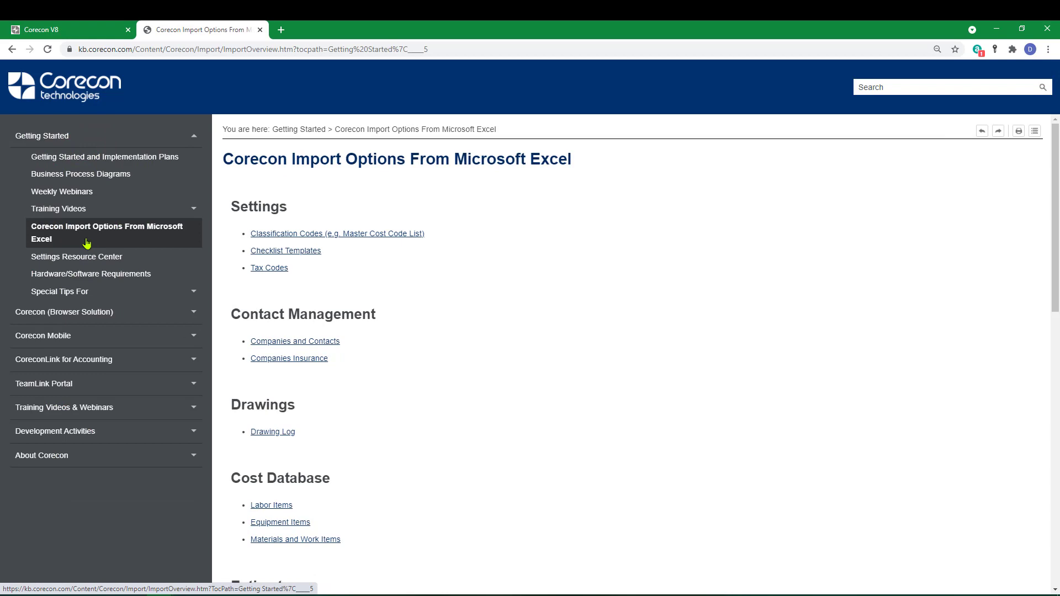
scroll(440, 371, "down", 9)
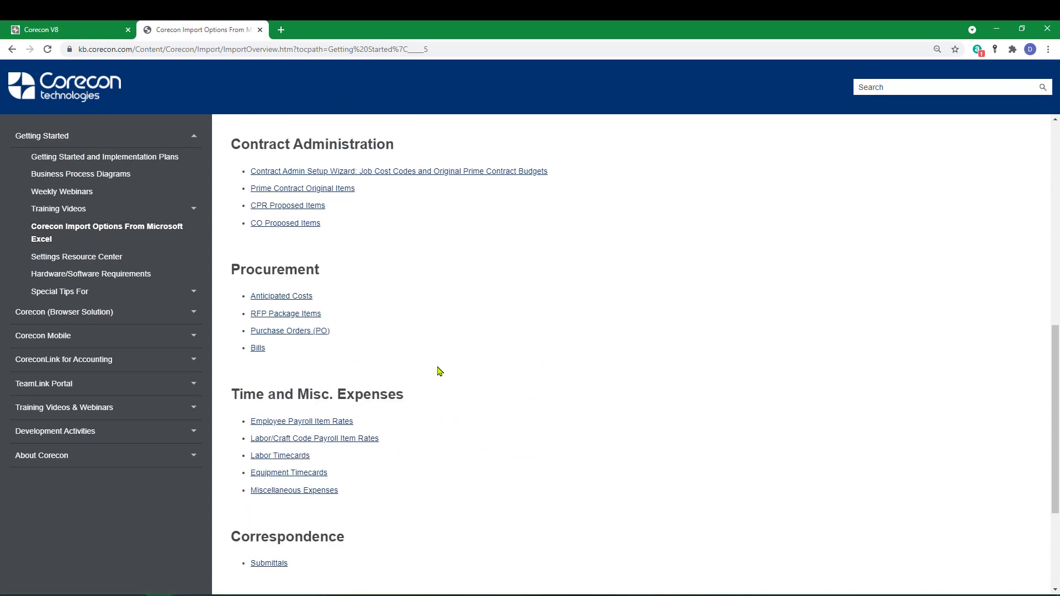
left_click(278, 332)
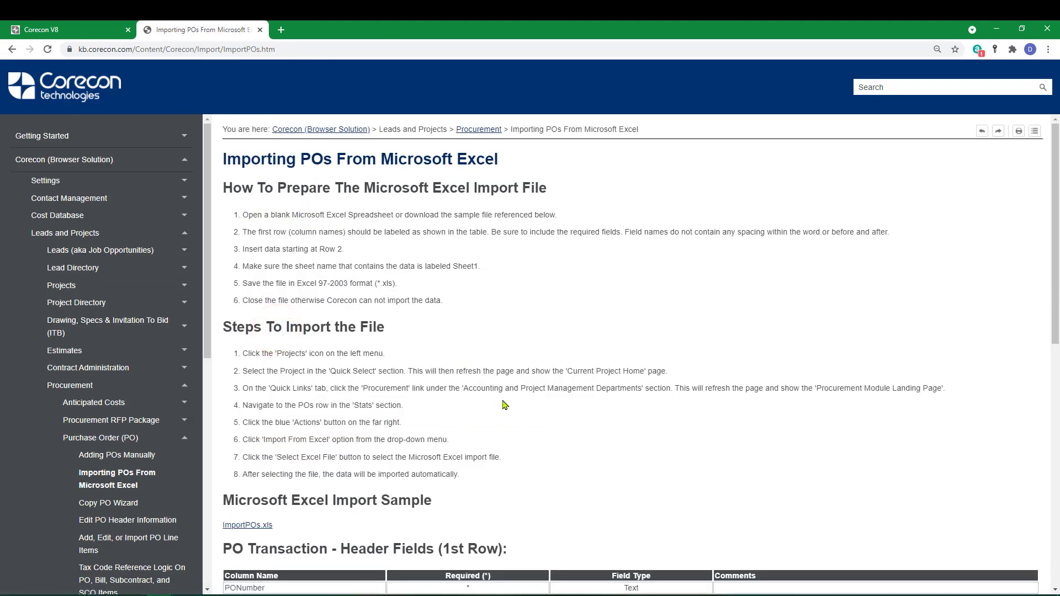
scroll(541, 418, "down", 5)
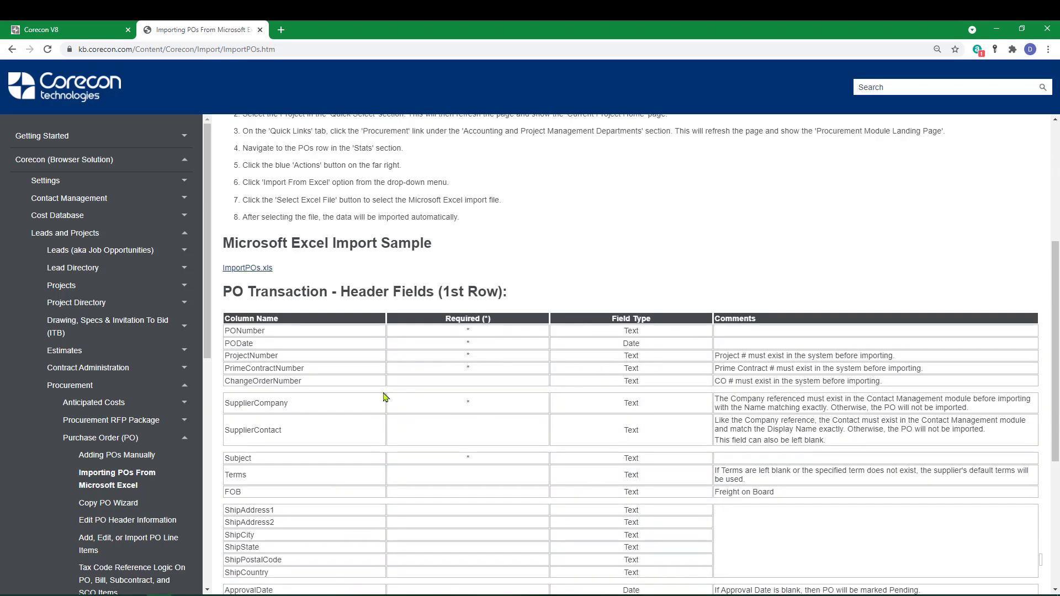
scroll(310, 483, "down", 5)
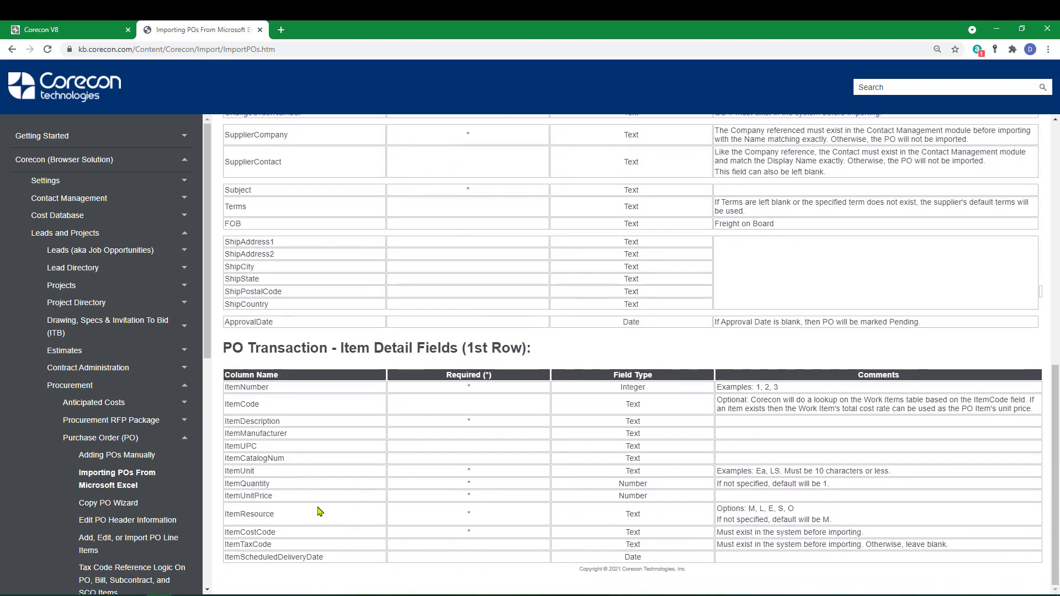
scroll(319, 513, "up", 7)
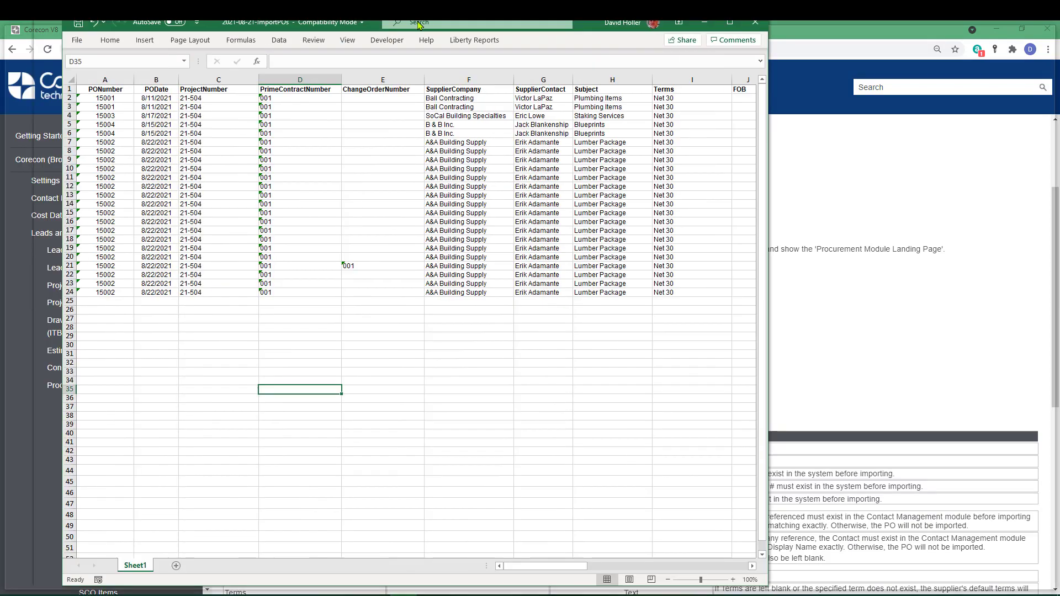
Step: Maximize the 2021-08-21-ImportPOs workbook and review its columns and PO 15002 rows 7–24
left_click_drag(713, 25, 822, 23)
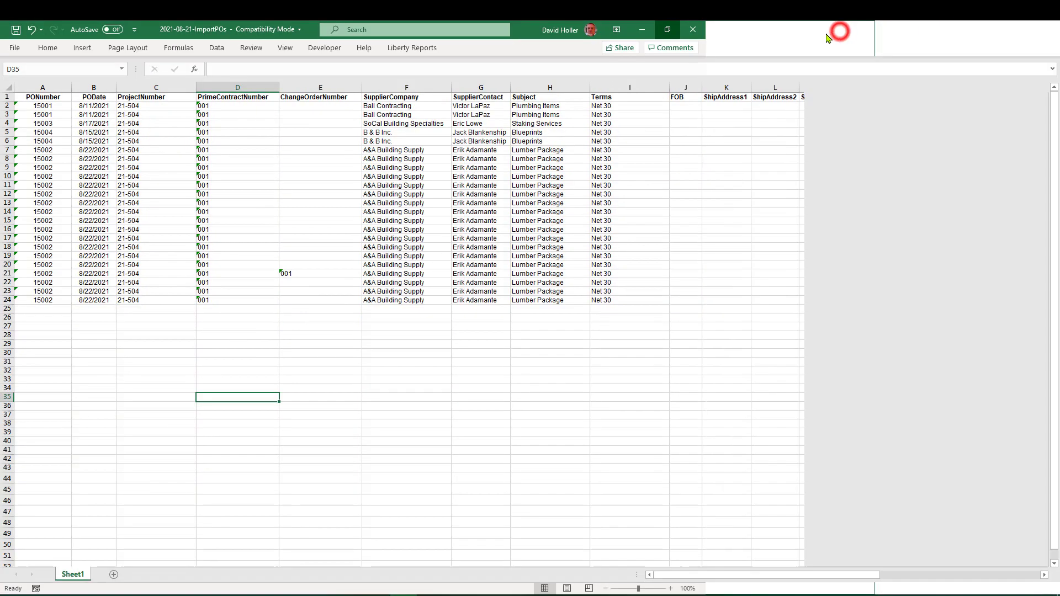
left_click(837, 30)
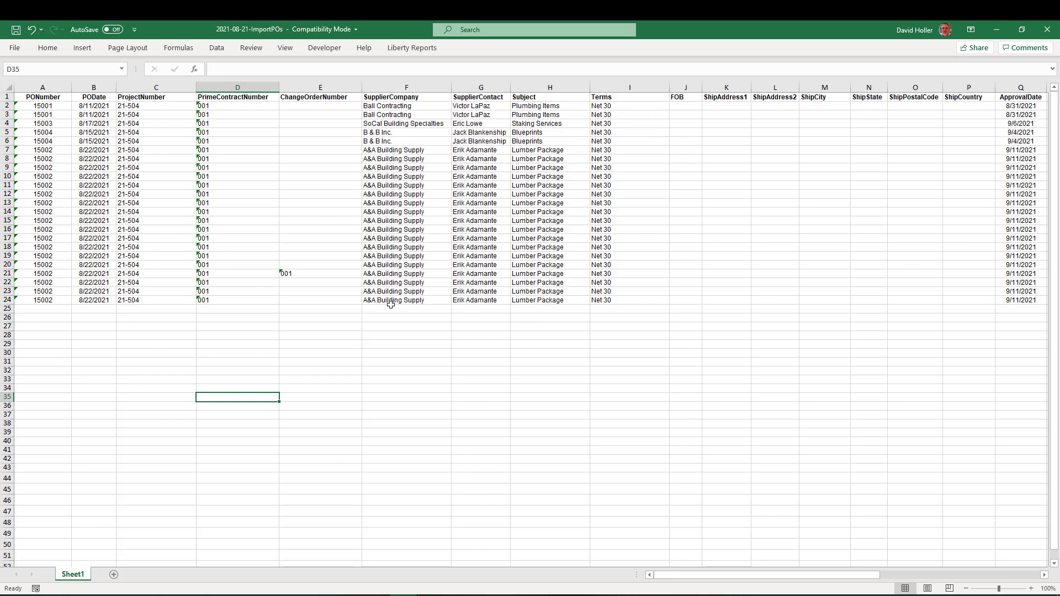
left_click_drag(760, 576, 921, 584)
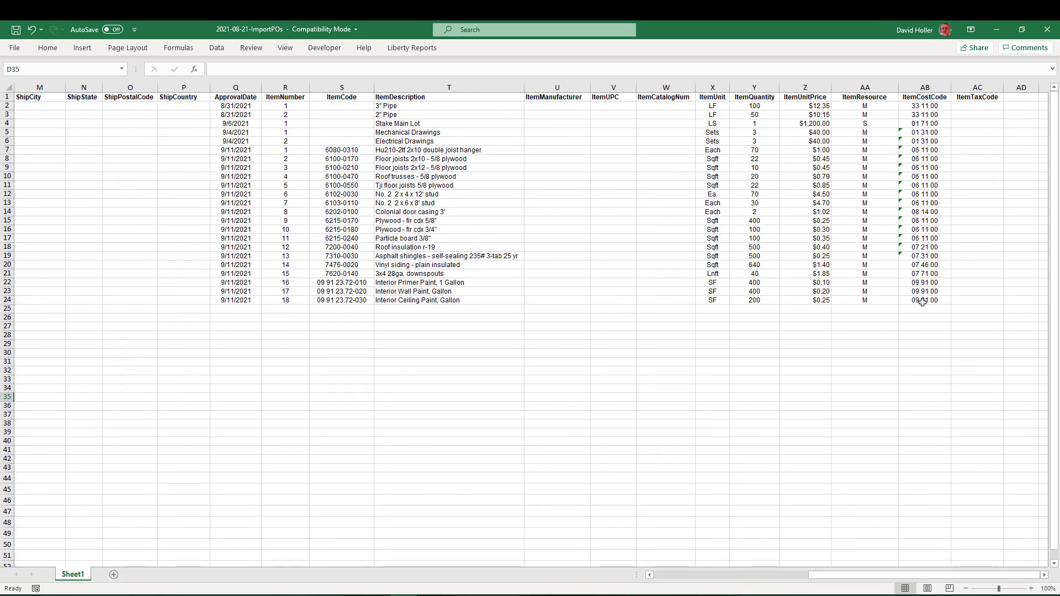
left_click_drag(906, 576, 751, 575)
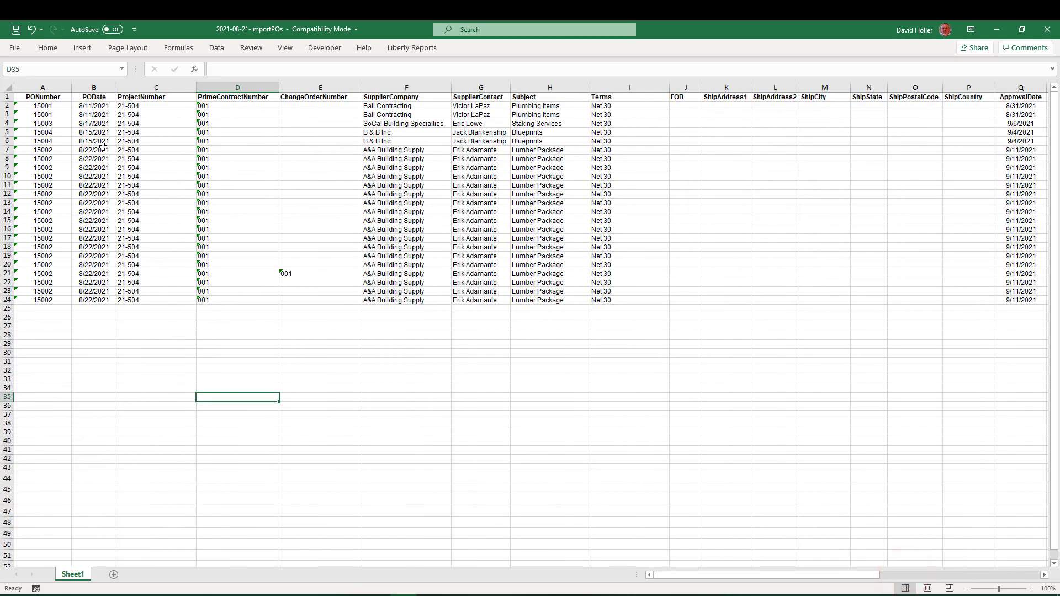
left_click_drag(39, 150, 23, 301)
left_click_drag(8, 150, 3, 297)
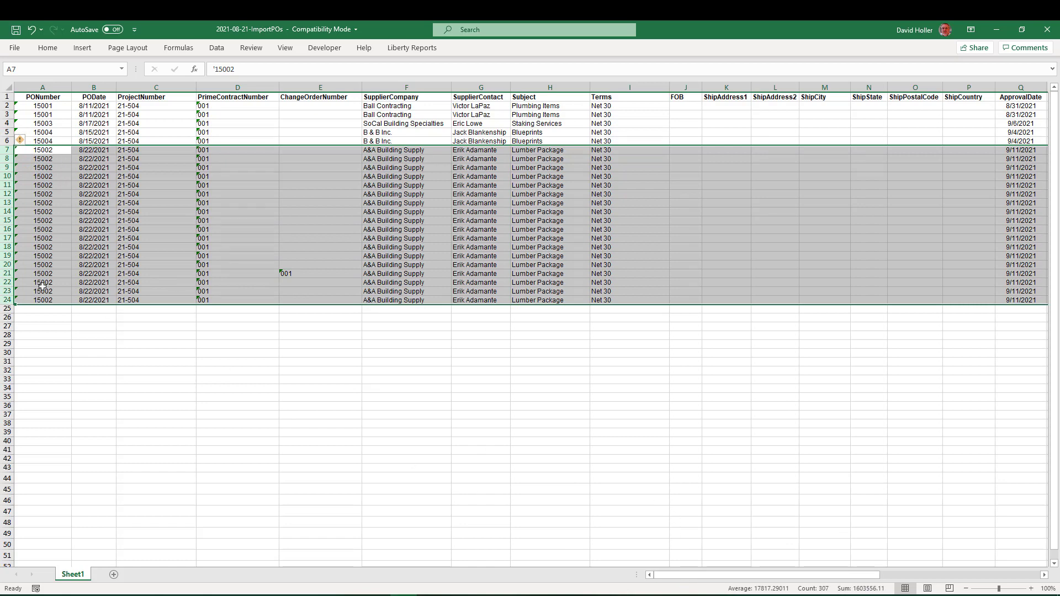
left_click_drag(780, 579, 847, 578)
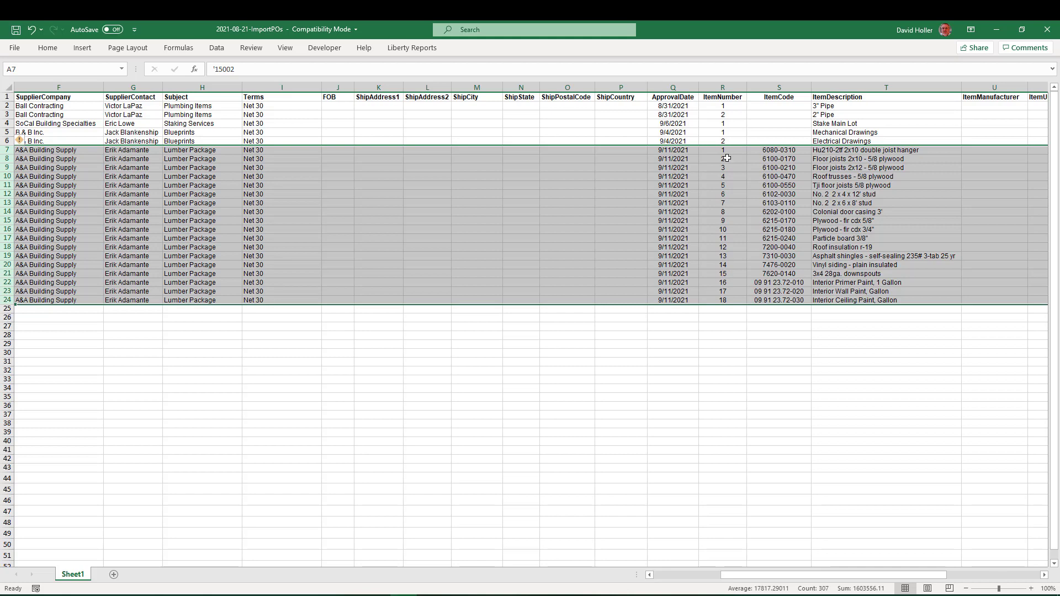
left_click(621, 514)
Step: Save the 2021-08-21-ImportPOs workbook
left_click(16, 50)
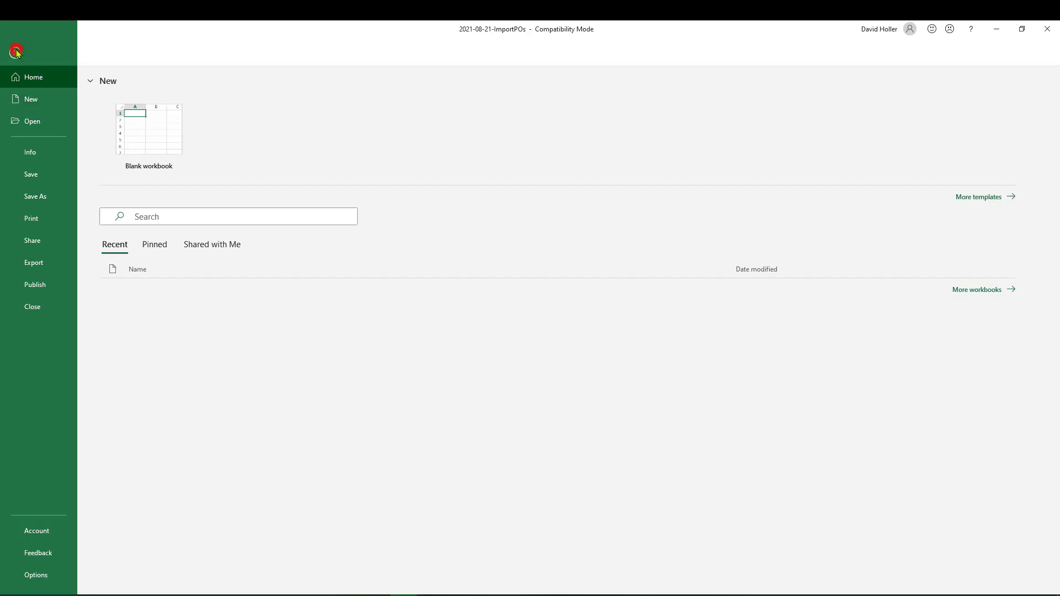
left_click(31, 174)
left_click(15, 50)
Step: Import the 2021-08-21-ImportPOs workbook, importing all 23 records, and view the resulting five-PO list
left_click(31, 306)
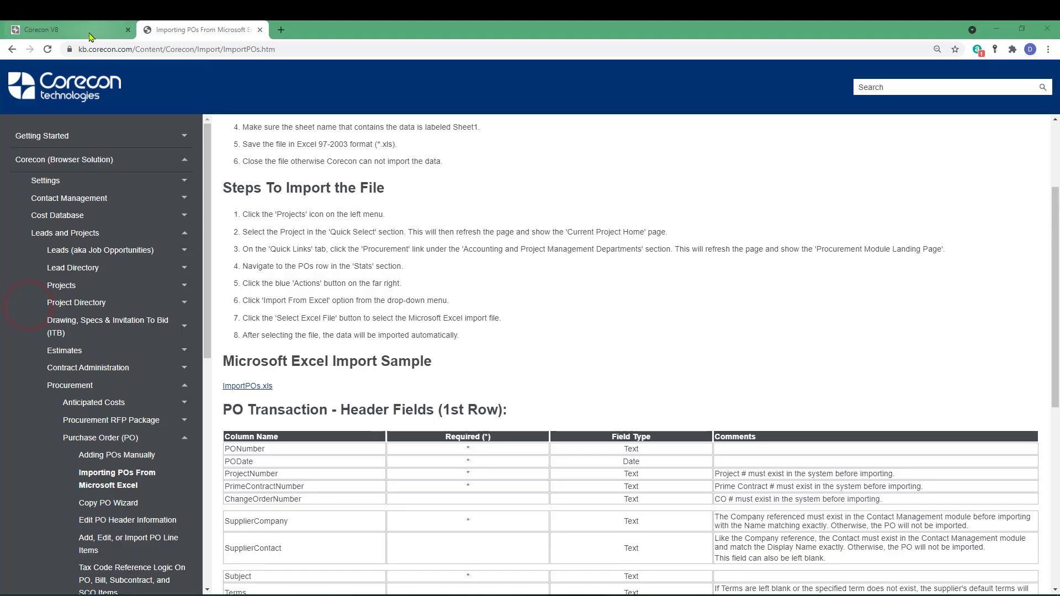
left_click(89, 31)
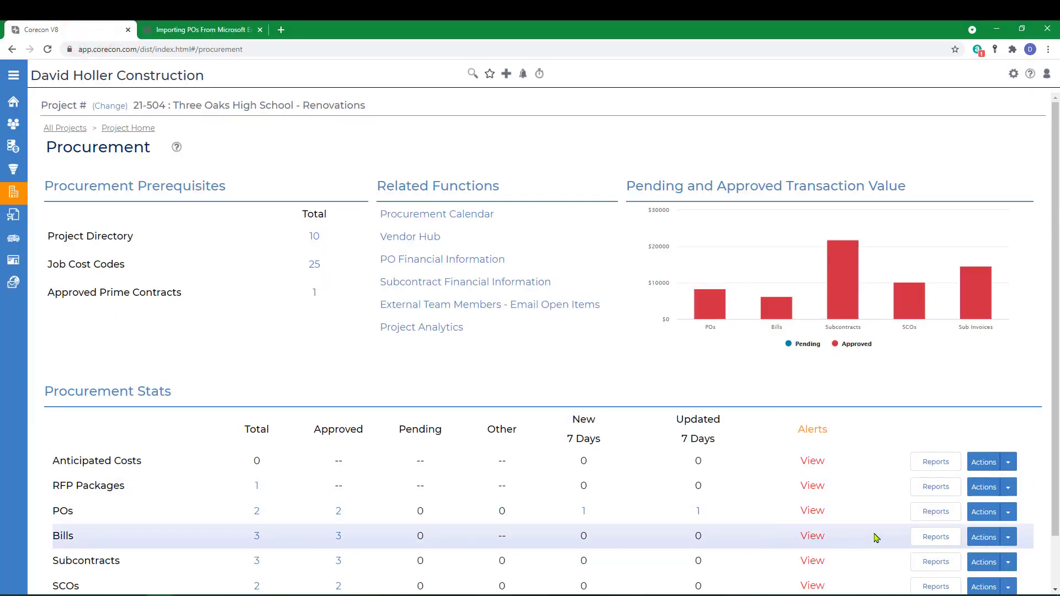
left_click(1006, 515)
left_click(946, 551)
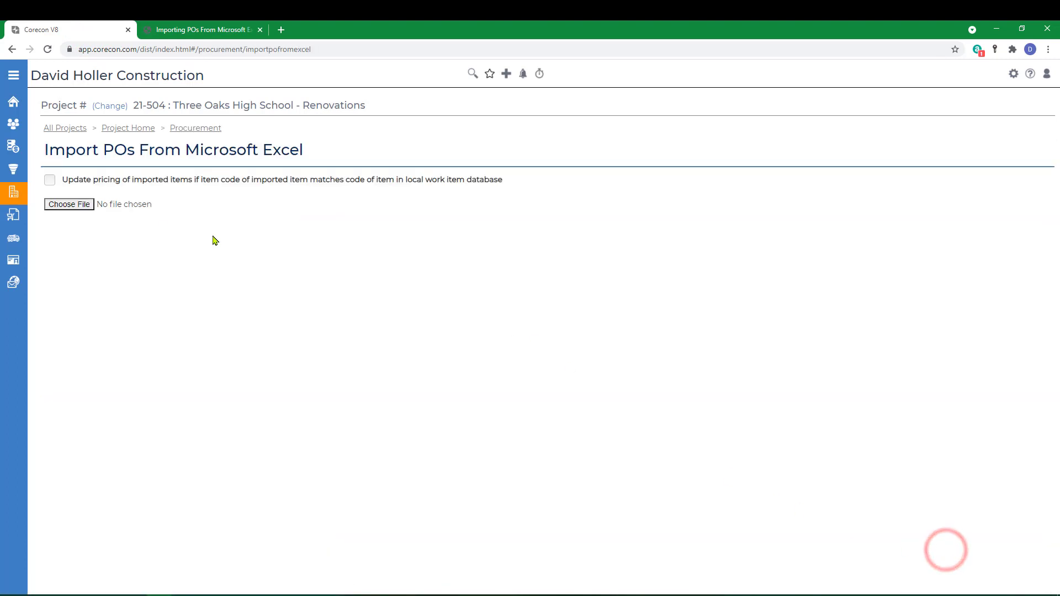
left_click(72, 204)
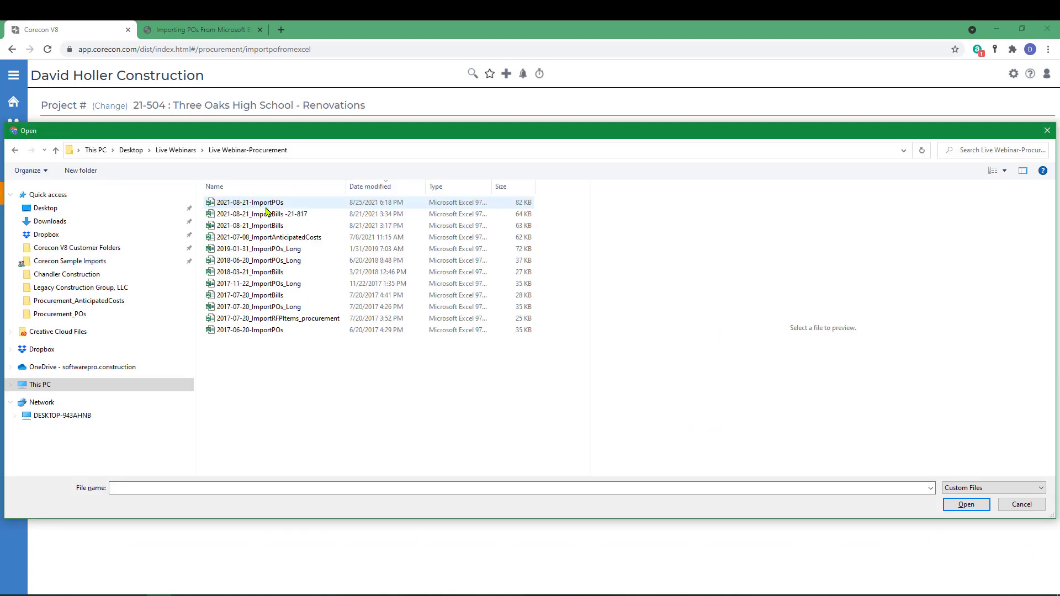
left_click(255, 206)
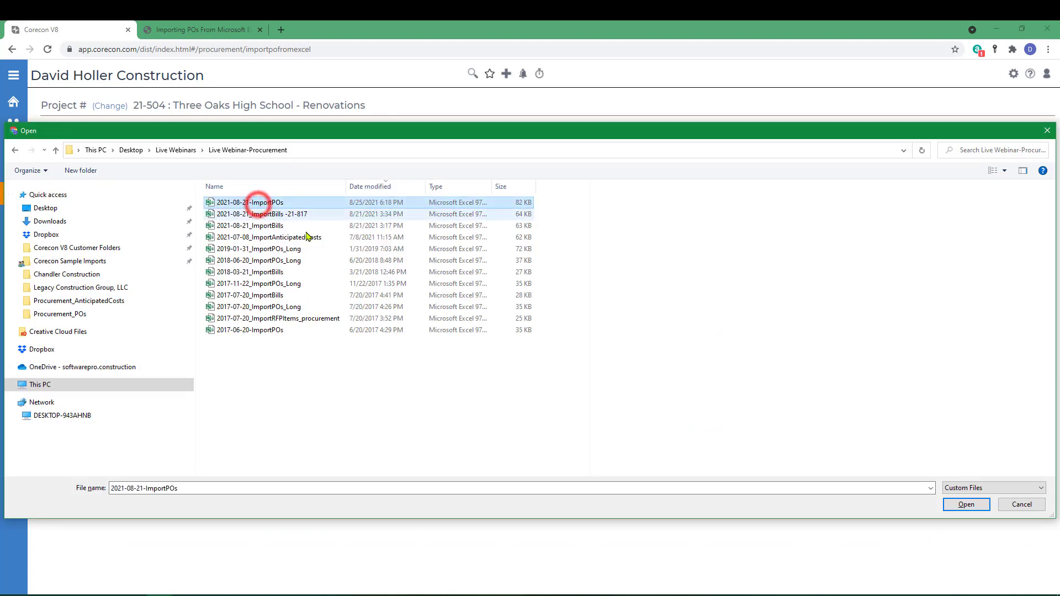
left_click(954, 506)
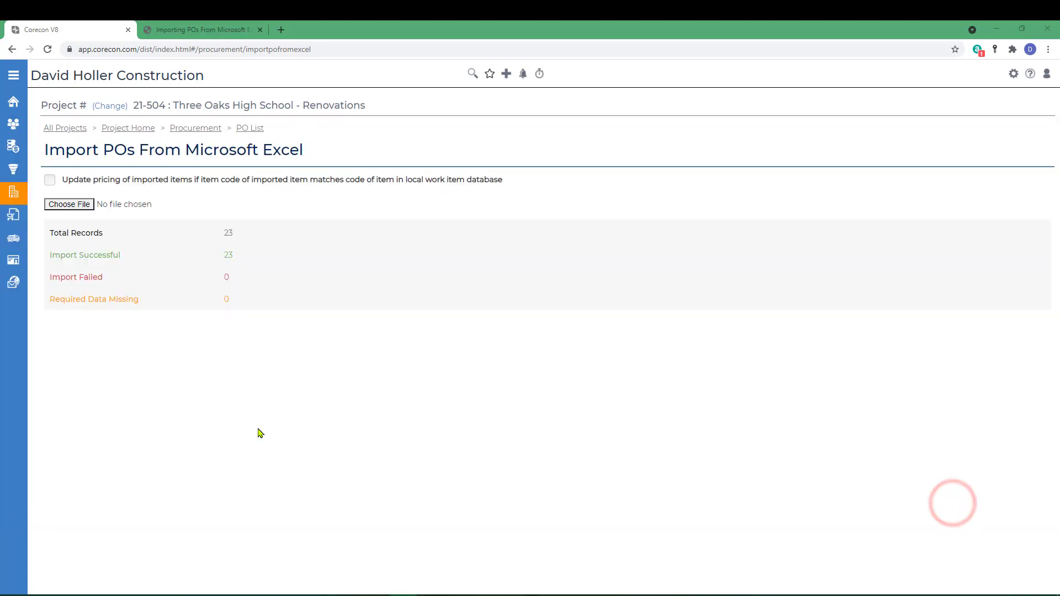
left_click(250, 129)
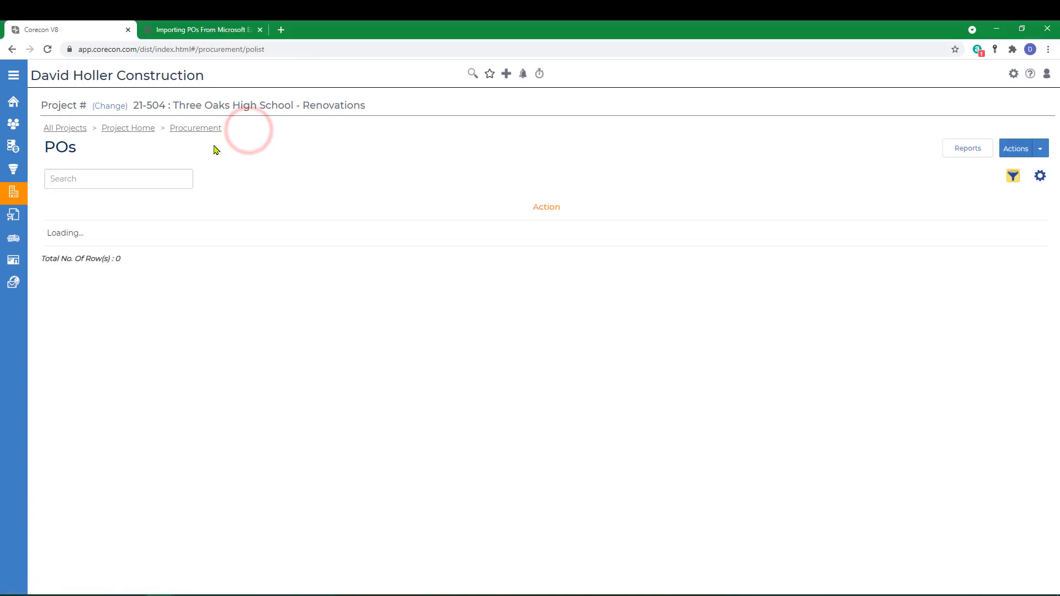
Step: Open the PO list's Actions menu of ways to add a PO
left_click(1042, 153)
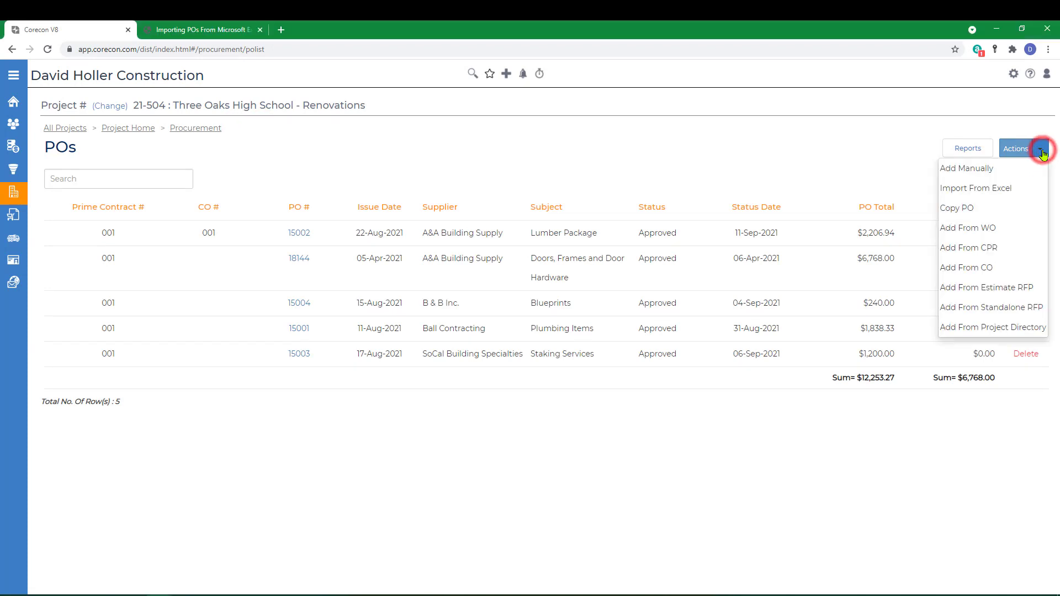
Step: Start Copy PO with source project 17-001-R and prime contract 001
left_click(967, 208)
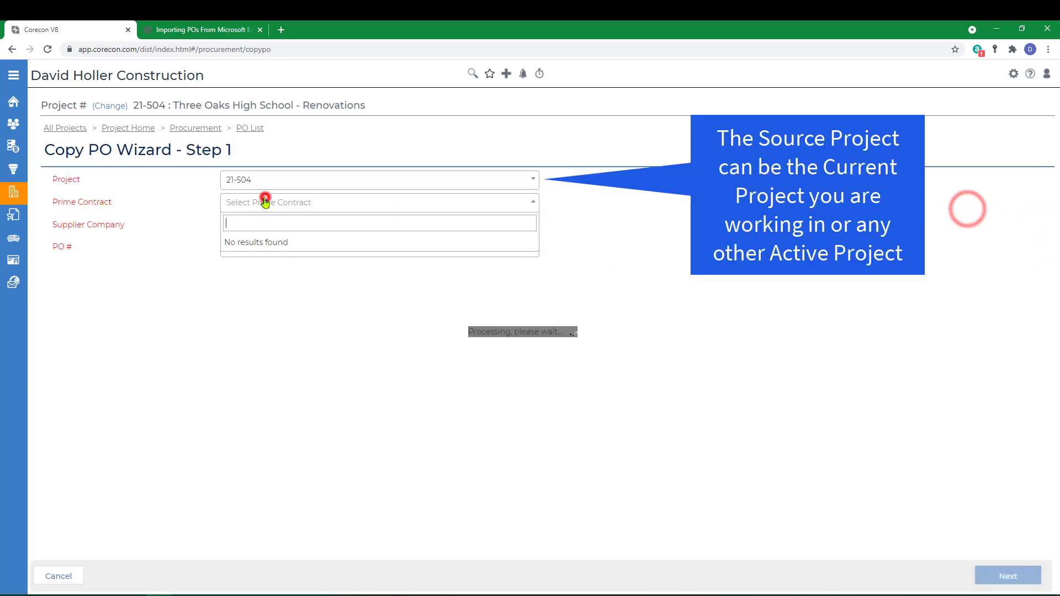
left_click(260, 183)
type("17")
left_click(265, 236)
left_click(267, 203)
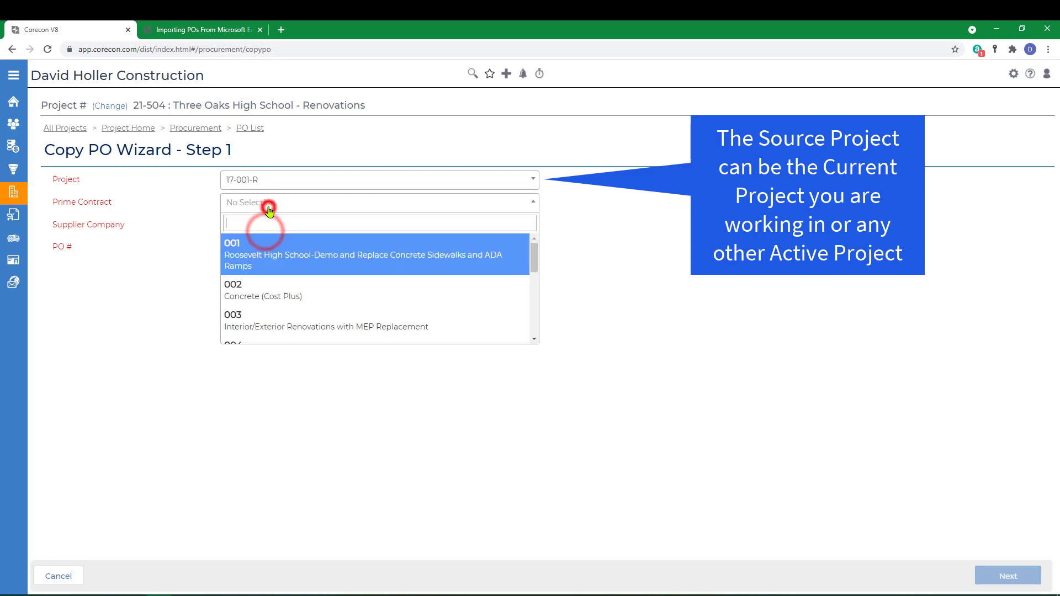
left_click(257, 257)
Step: Choose supplier Pinnacle Specialties, Inc and source PO 005, then advance to step 2
left_click(253, 226)
type("pin")
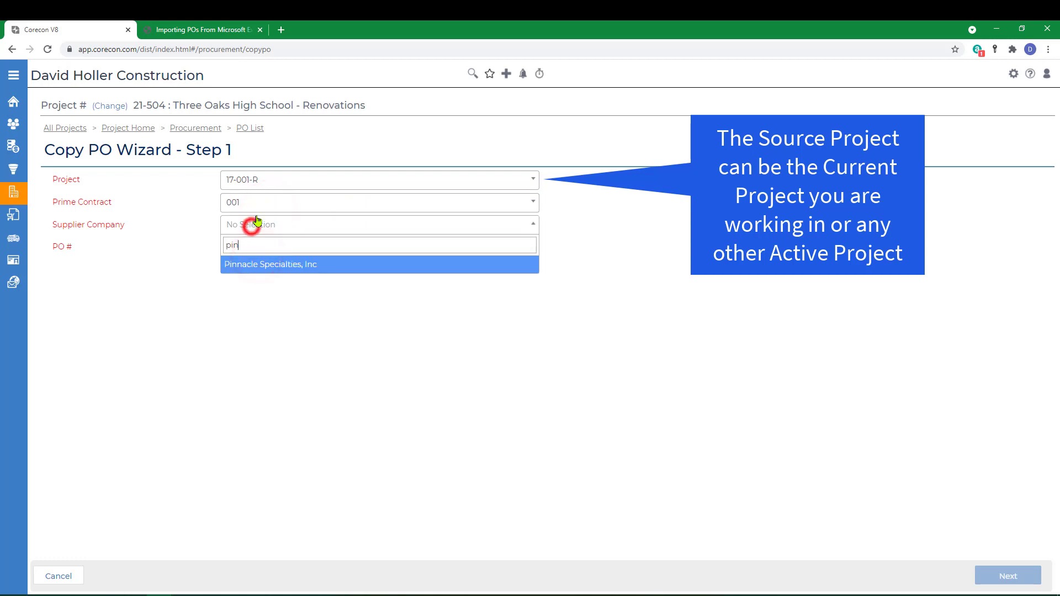
key("Return")
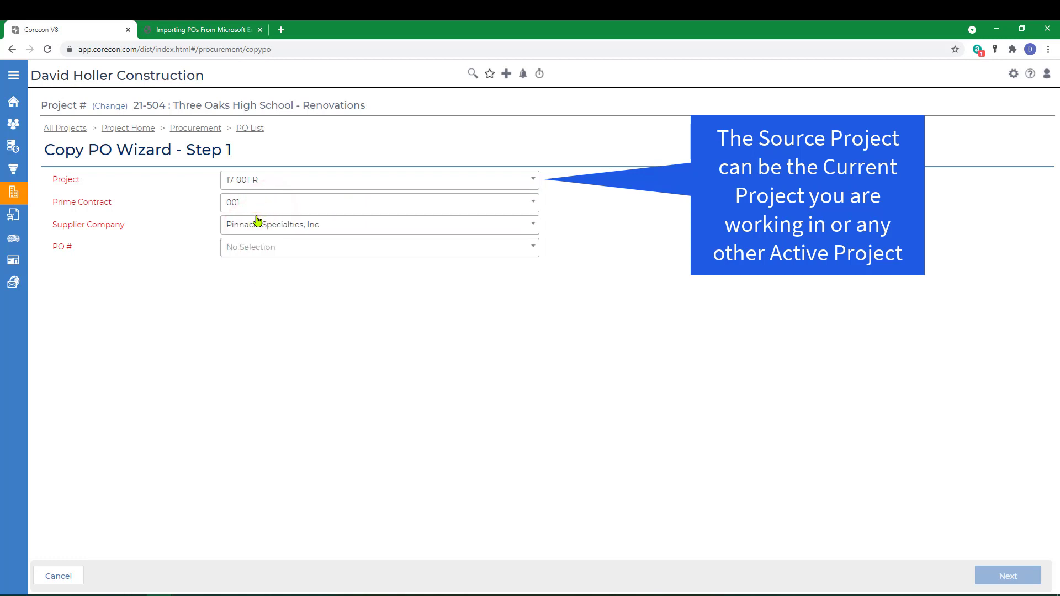
left_click(238, 247)
left_click(247, 359)
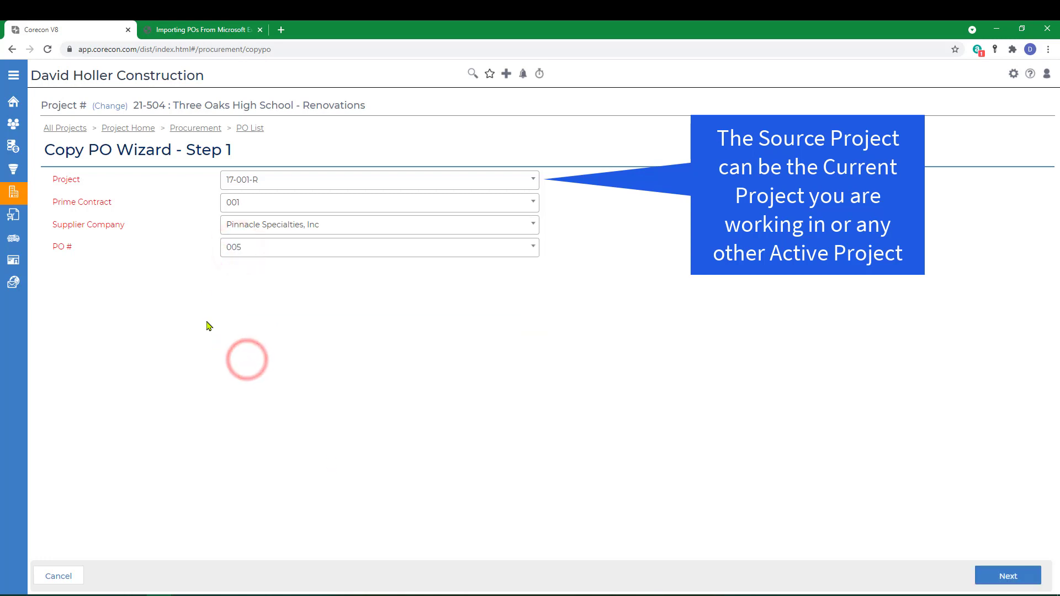
left_click(994, 576)
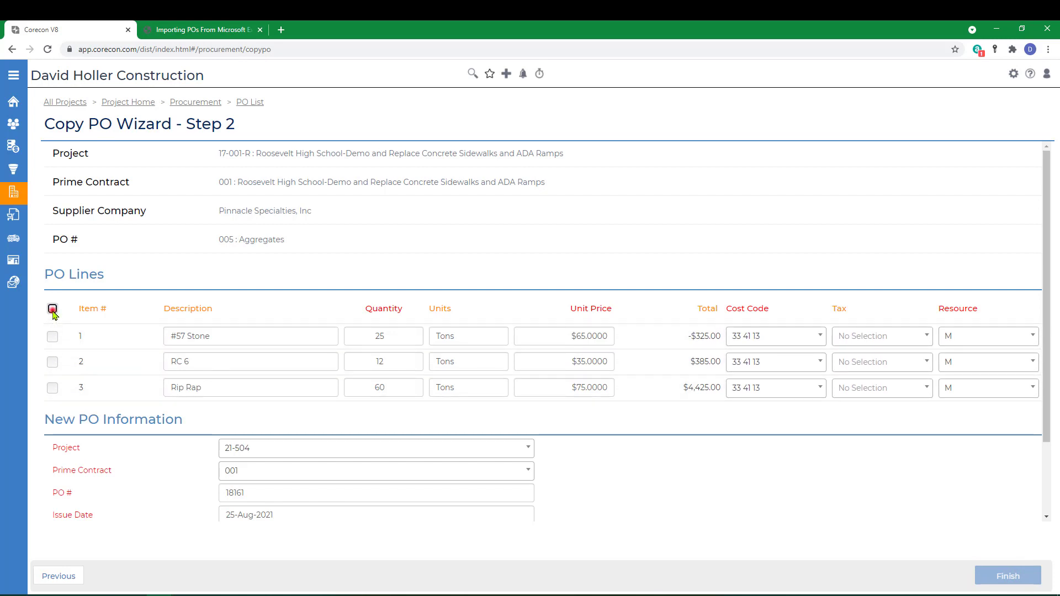
Step: Keep all three lines, set issue and status dates to 19-Aug-2021 with status Approved, and finish
left_click(53, 310)
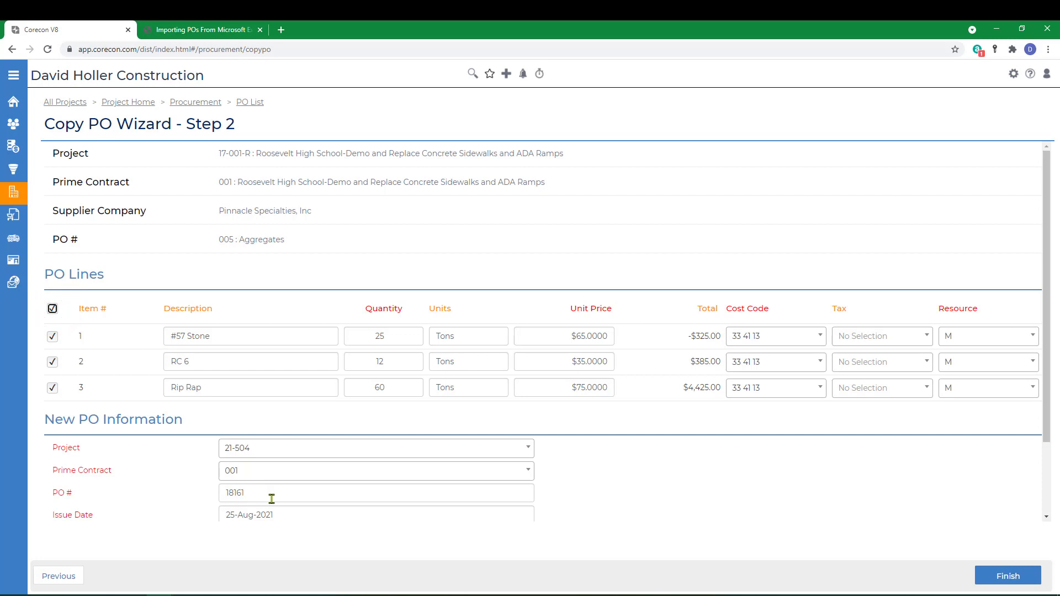
scroll(782, 521, "down", 2)
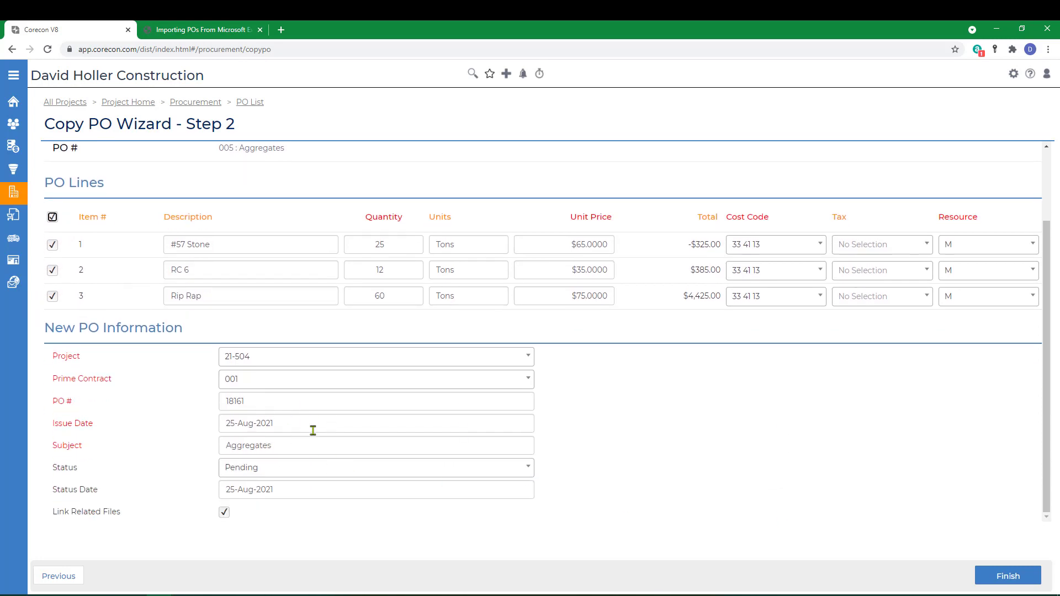
left_click(313, 430)
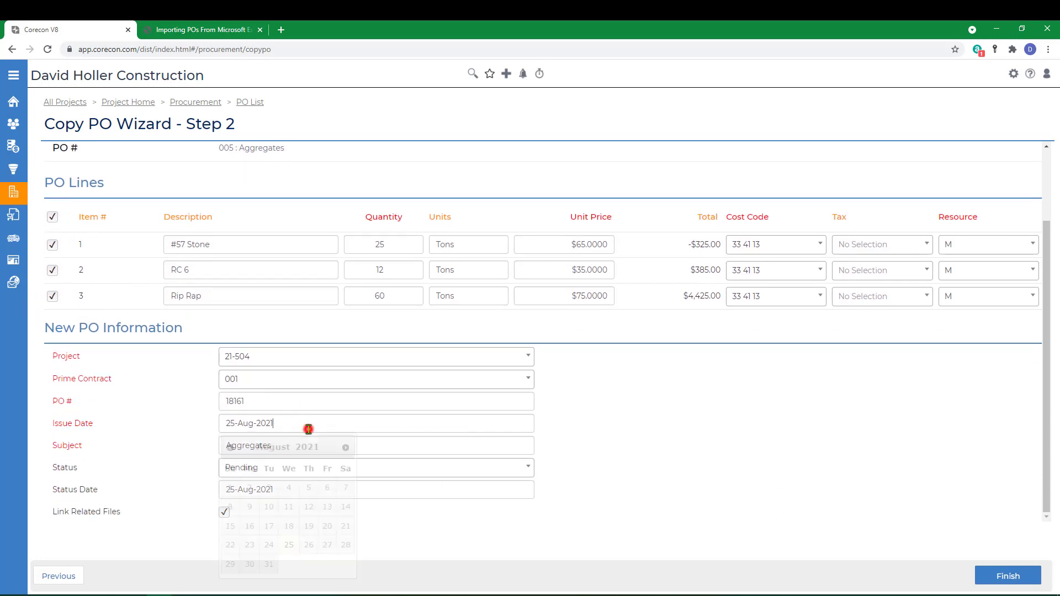
left_click(309, 527)
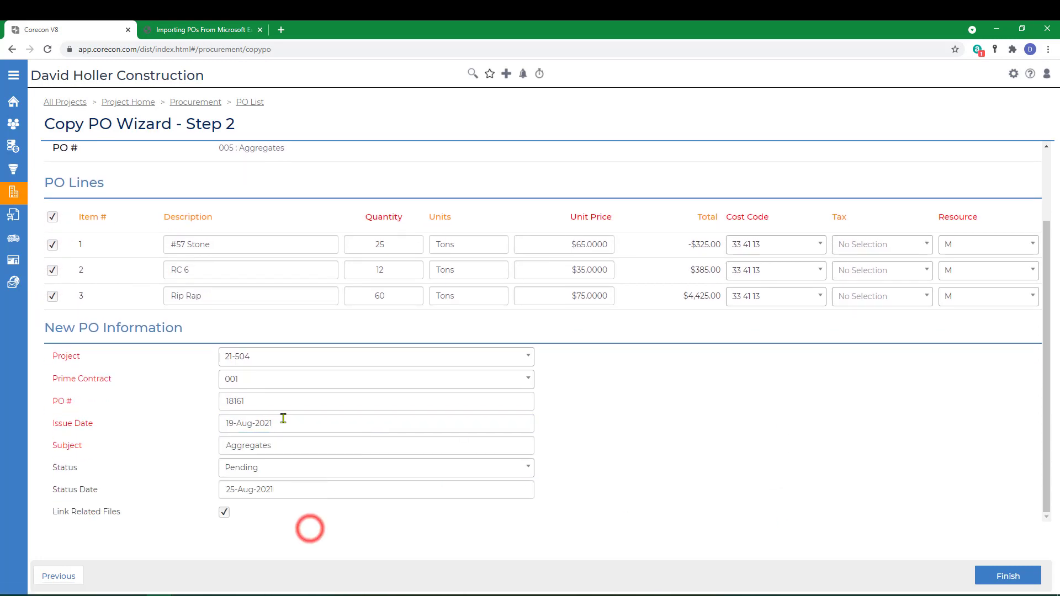
left_click(279, 469)
left_click(257, 555)
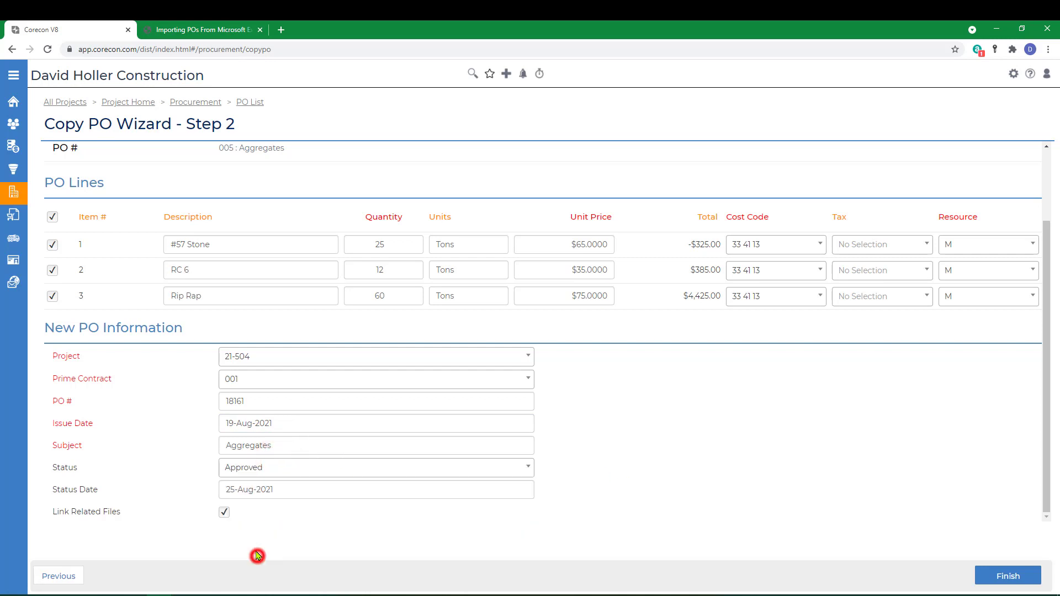
left_click(250, 497)
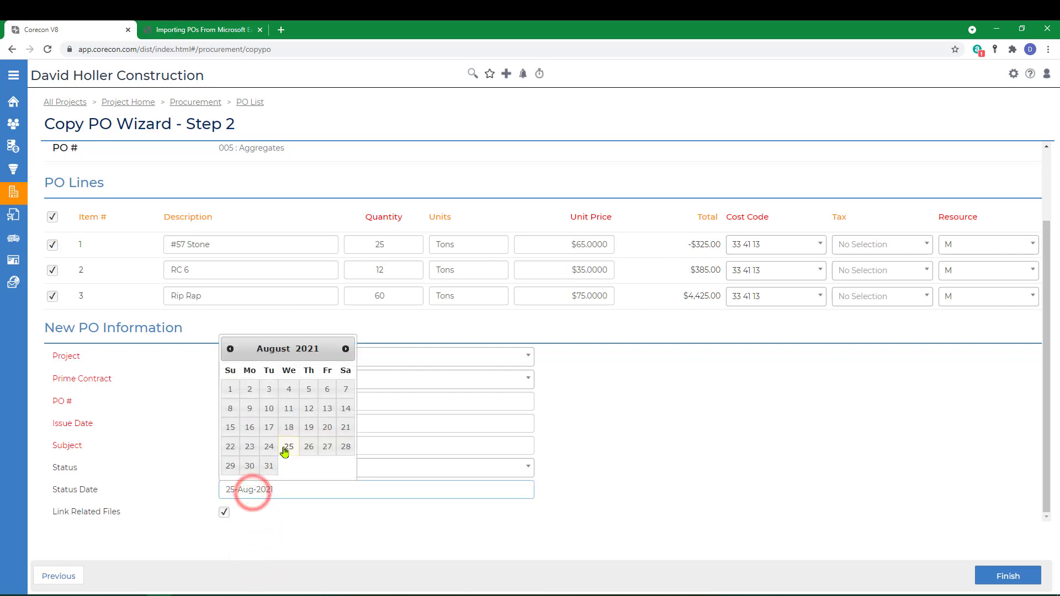
left_click(308, 428)
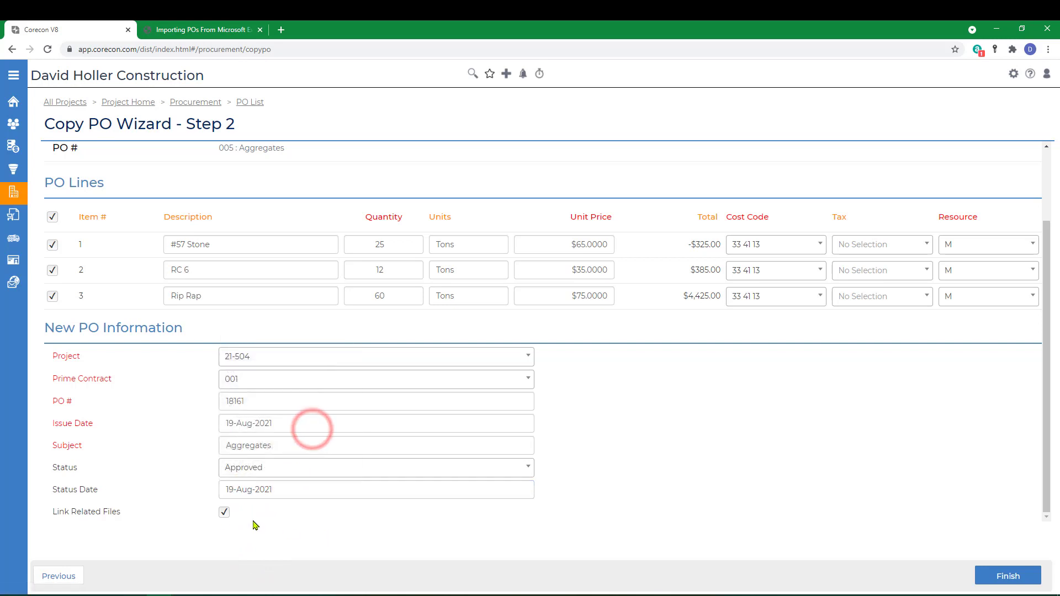
left_click(1005, 578)
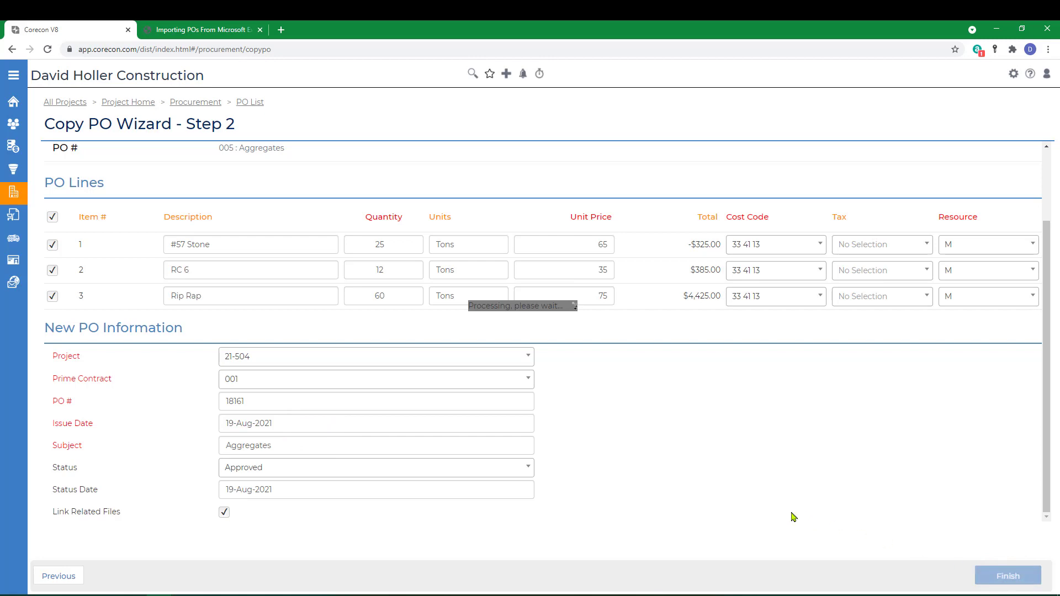
Step: Scroll through PO 18161 down to Created & Modified Information and back to the top
scroll(363, 394, "down", 15)
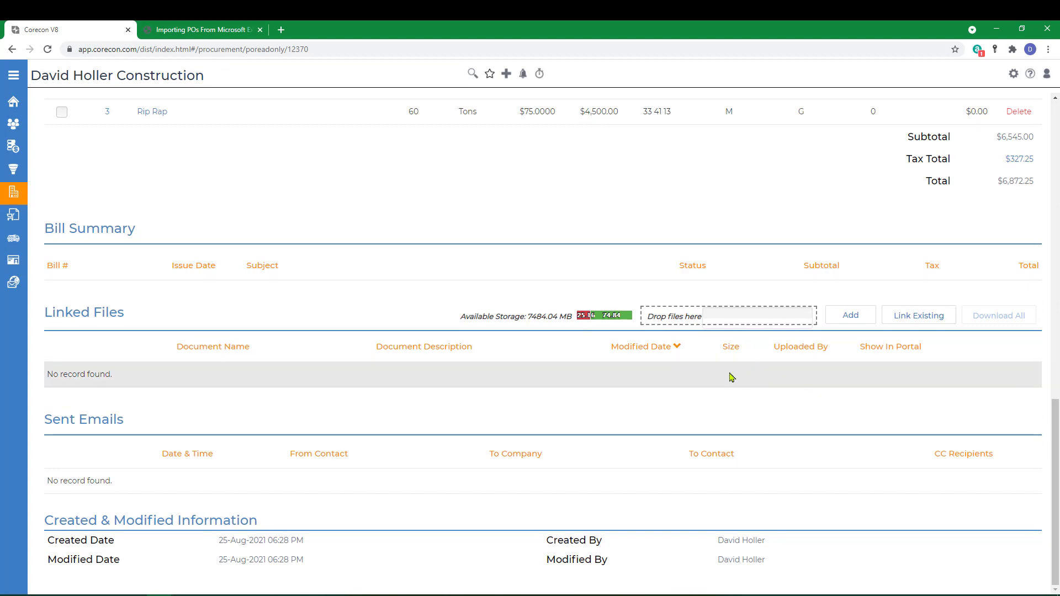
scroll(730, 377, "up", 15)
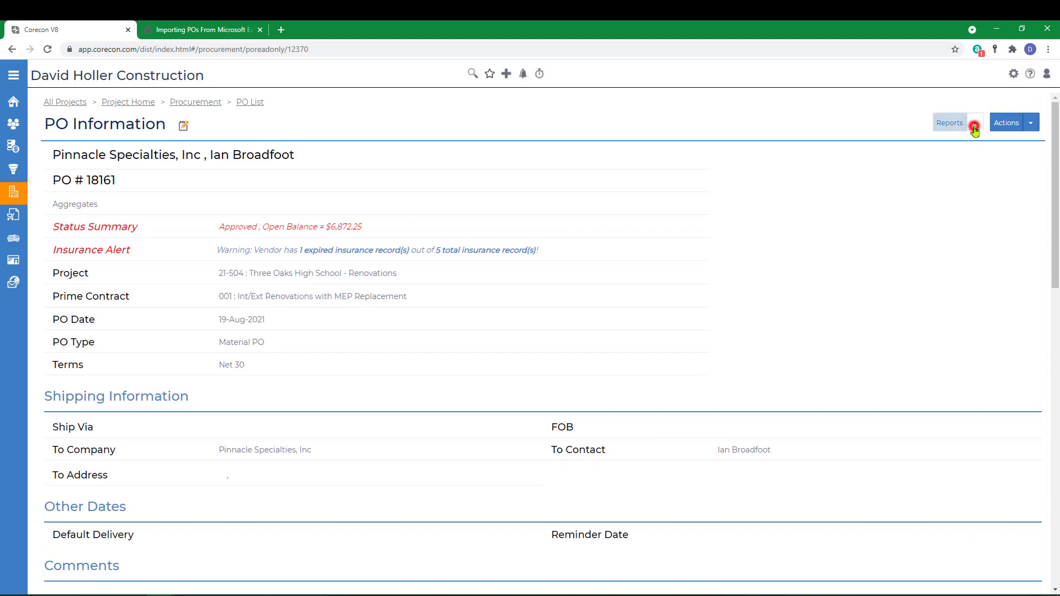
Step: Export PO 18161's PO Detail report as a PDF with the Default template and review it
left_click(975, 127)
left_click(949, 145)
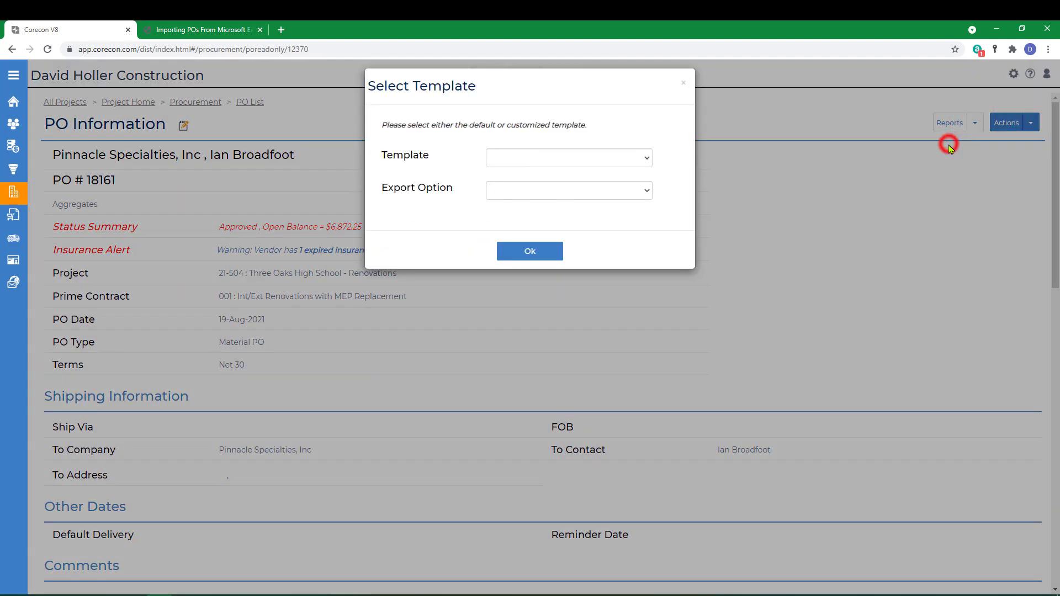
left_click(552, 156)
left_click(551, 175)
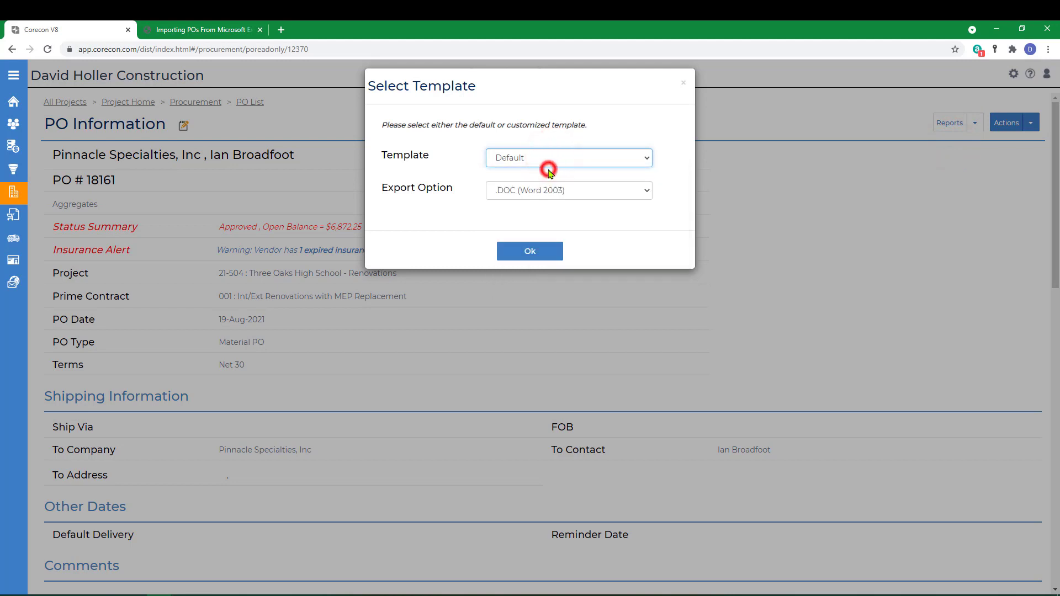
left_click(539, 190)
left_click(519, 226)
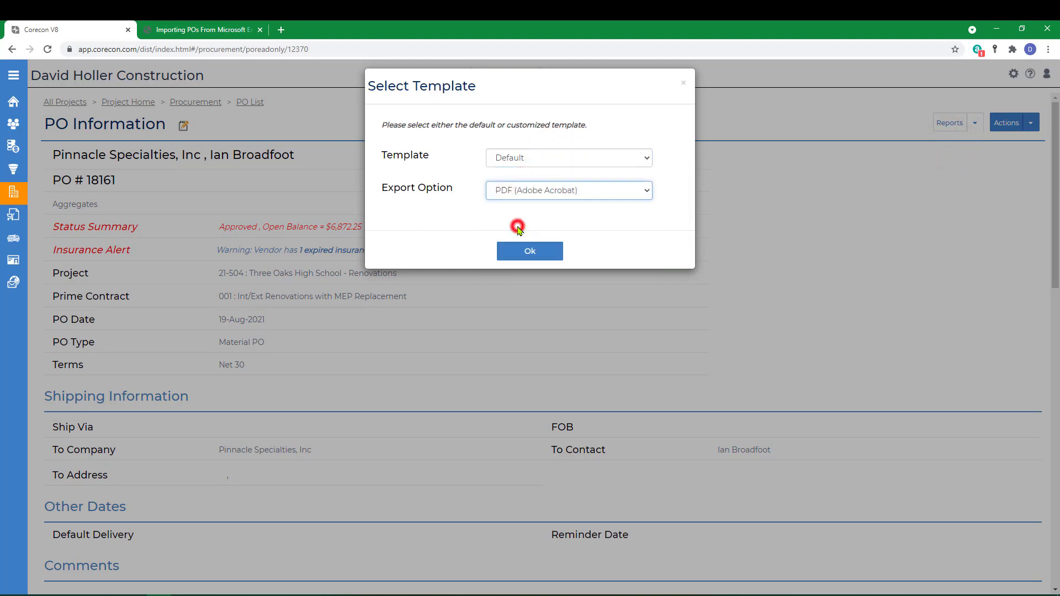
left_click(519, 249)
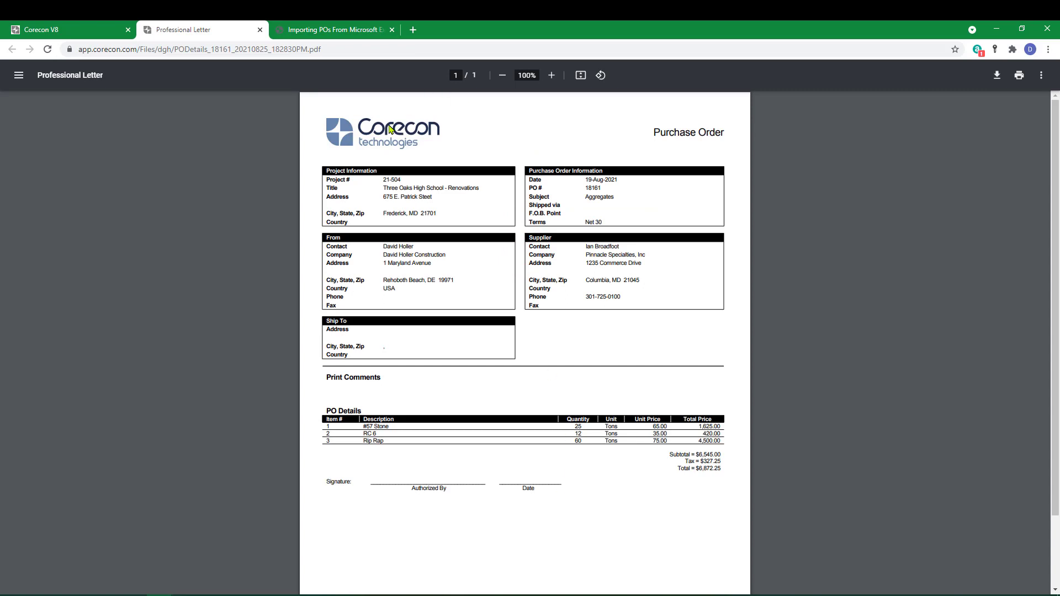
scroll(544, 462, "down", 2)
scroll(545, 462, "up", 2)
left_click(260, 29)
Step: Email the PO Detail PDF to the supplier
left_click(626, 191)
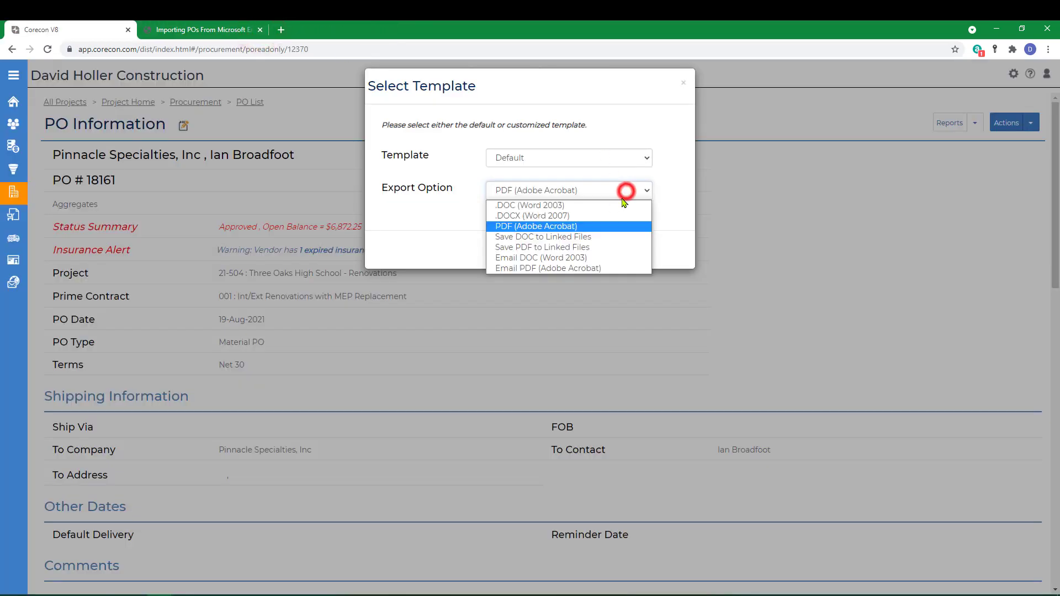
left_click(508, 268)
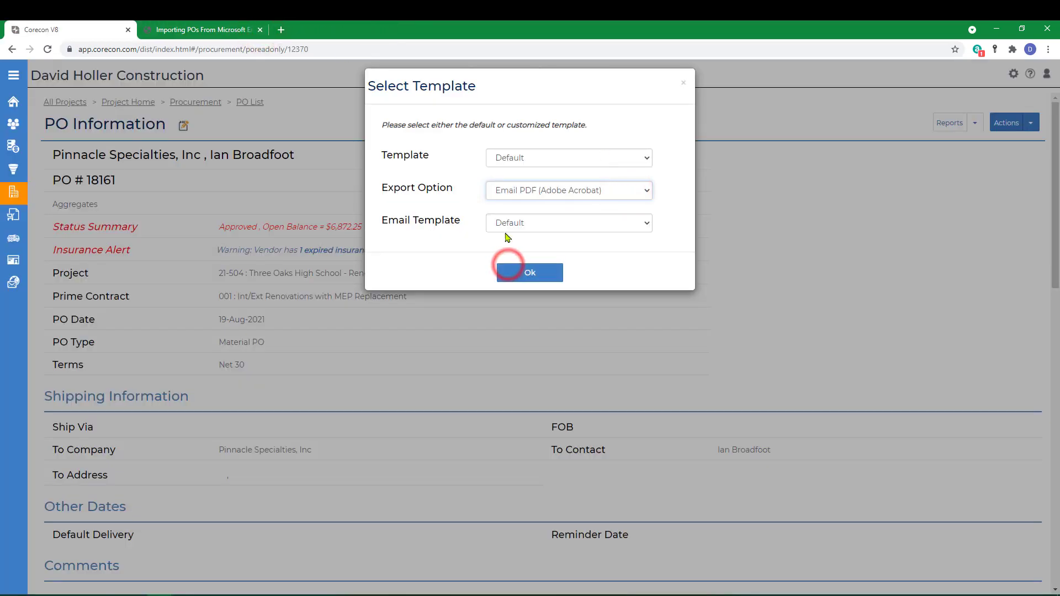
left_click(527, 274)
scroll(574, 390, "down", 5)
left_click(1029, 576)
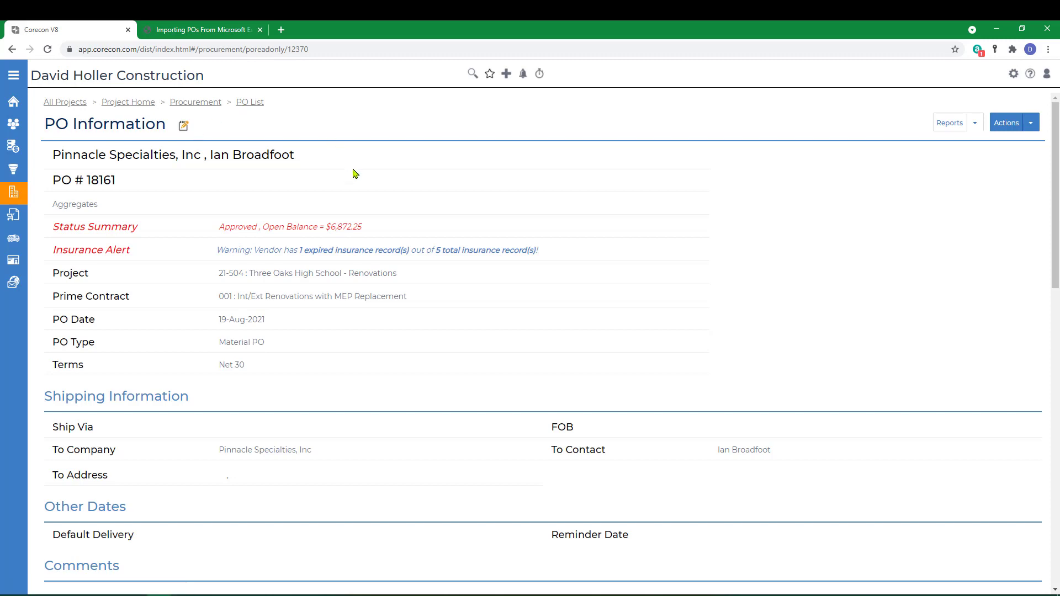
Step: Edit PO 18161's header and reset the PO type to Material PO
scroll(376, 199, "down", 7)
scroll(376, 198, "up", 7)
left_click(184, 128)
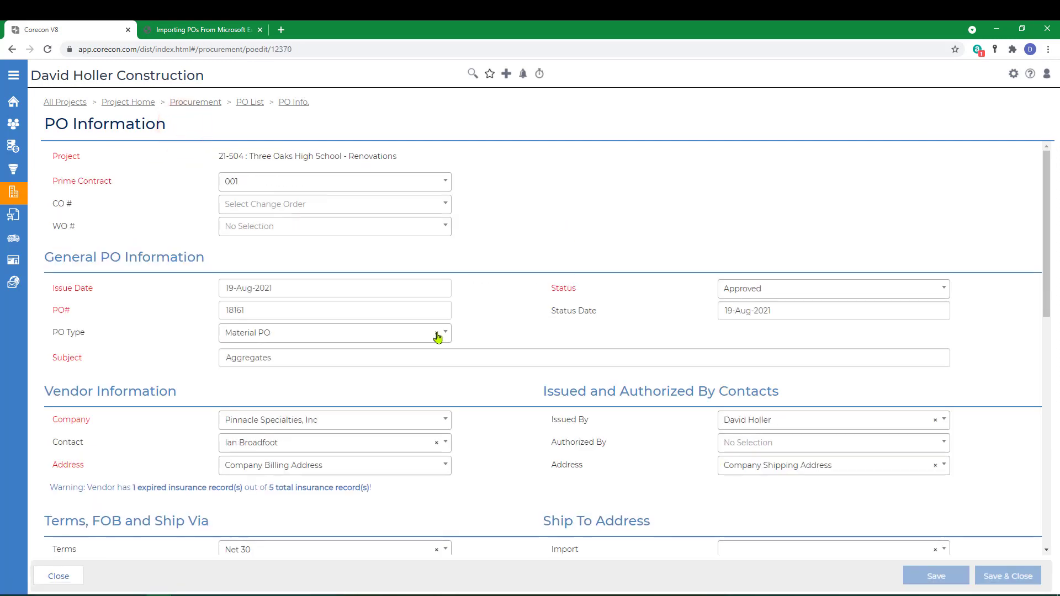
left_click(437, 333)
left_click(445, 333)
left_click(272, 396)
Step: Set issue date 16-Aug-2021, append '& Stone' to the subject, pick the authorizing contact, and save
left_click(310, 293)
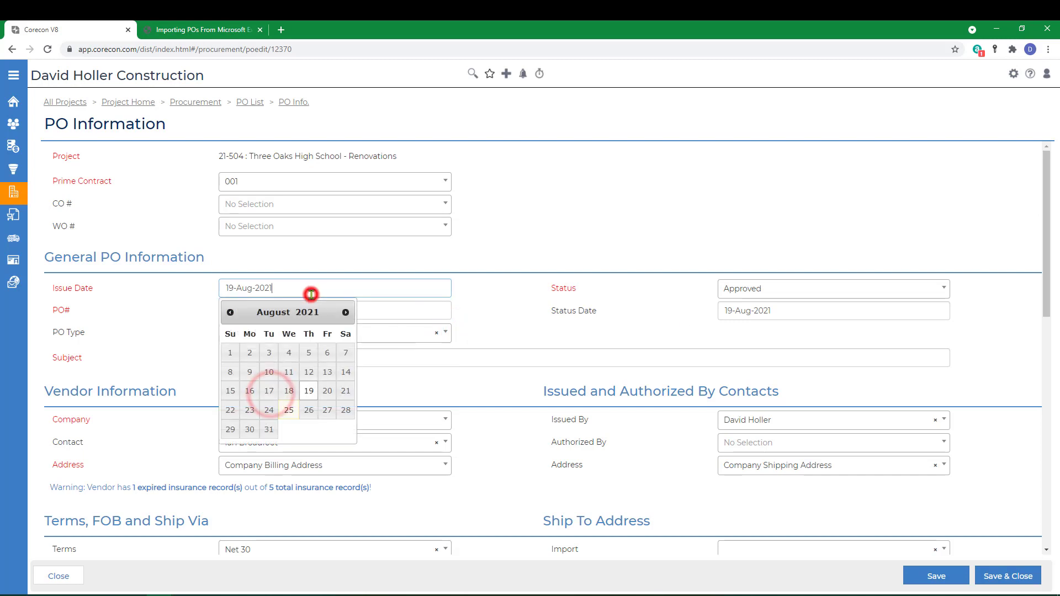
left_click(255, 389)
left_click(397, 391)
left_click(308, 289)
left_click(251, 396)
left_click(322, 356)
type("& Stone")
left_click(781, 443)
scroll(773, 497, "down", 5)
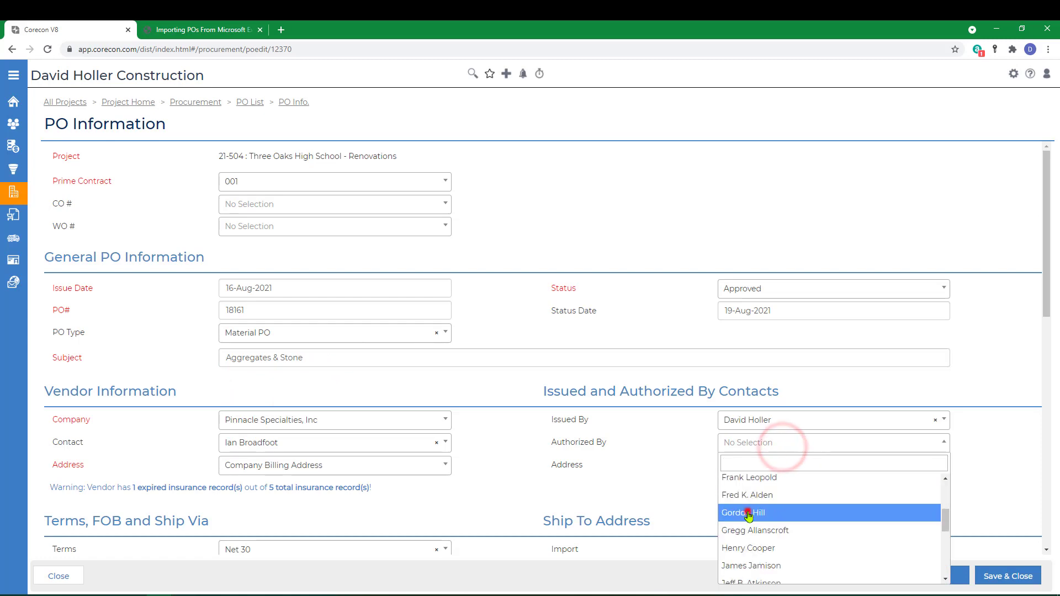
left_click(748, 511)
left_click(1003, 575)
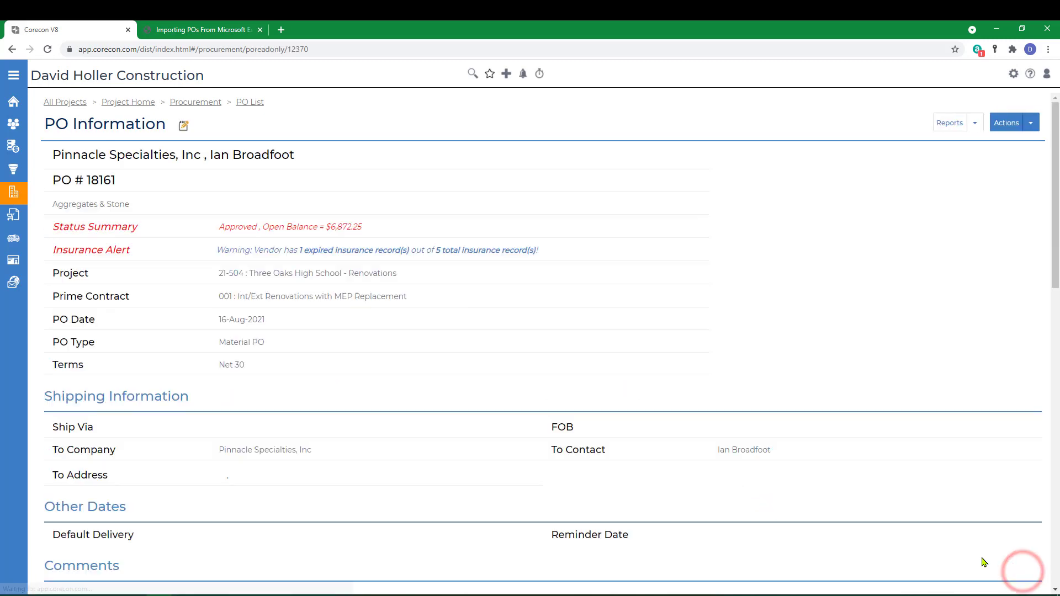
scroll(363, 425, "down", 8)
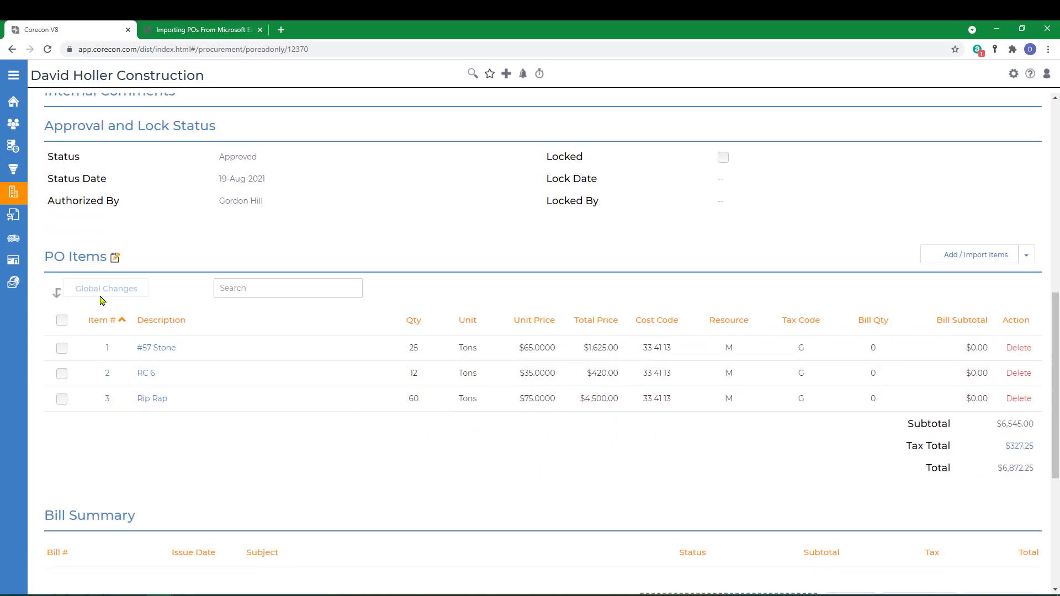
left_click(114, 258)
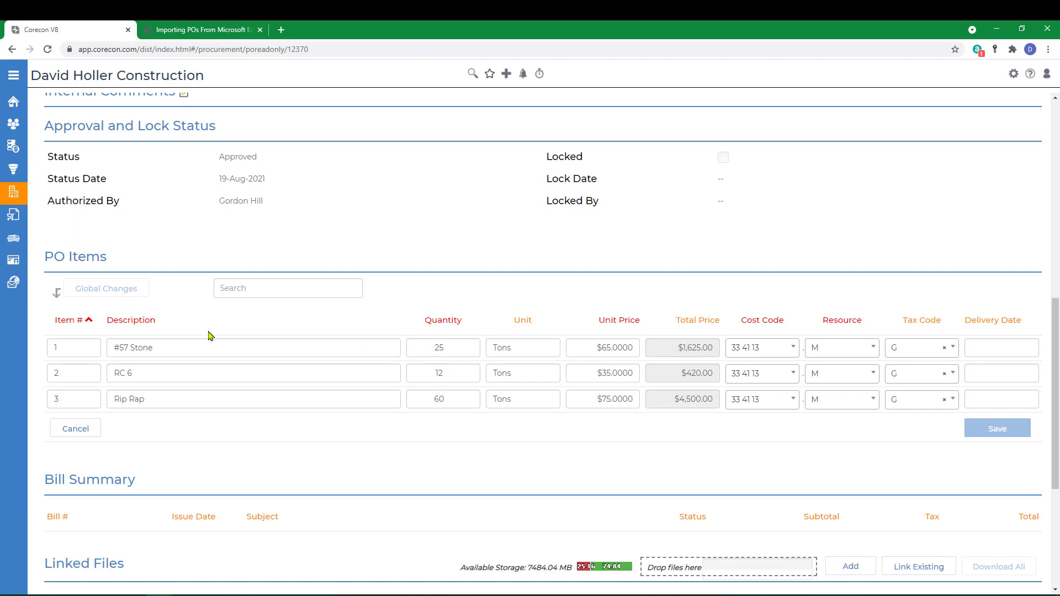
left_click(76, 428)
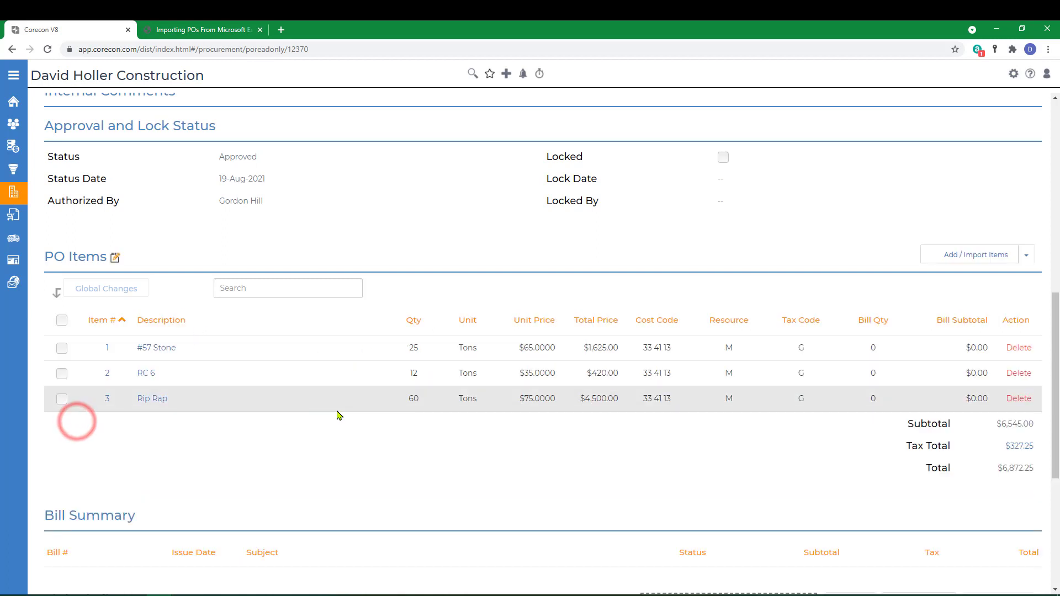
left_click(157, 348)
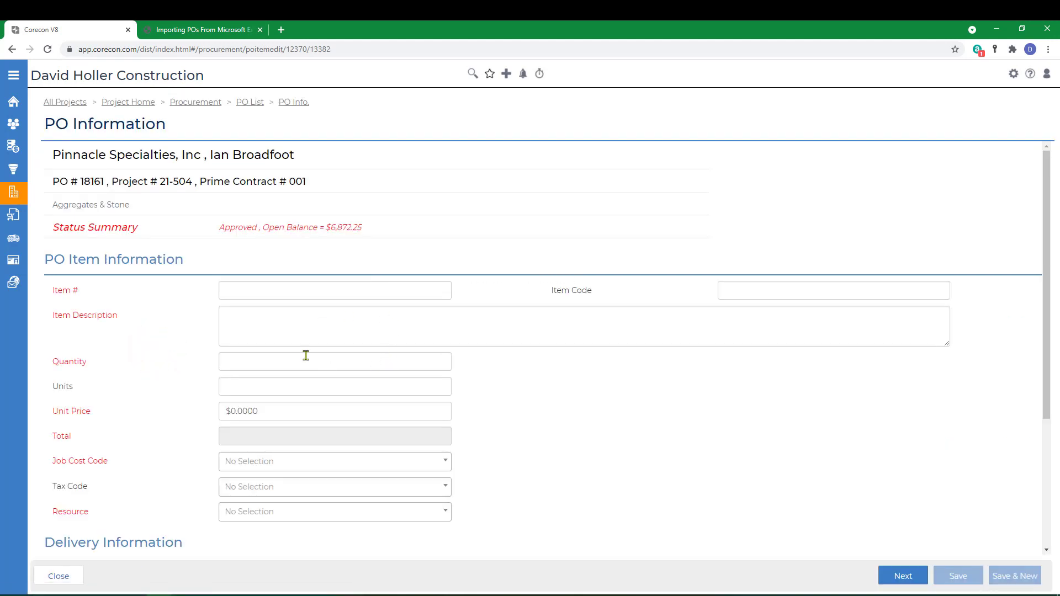
scroll(619, 447, "down", 4)
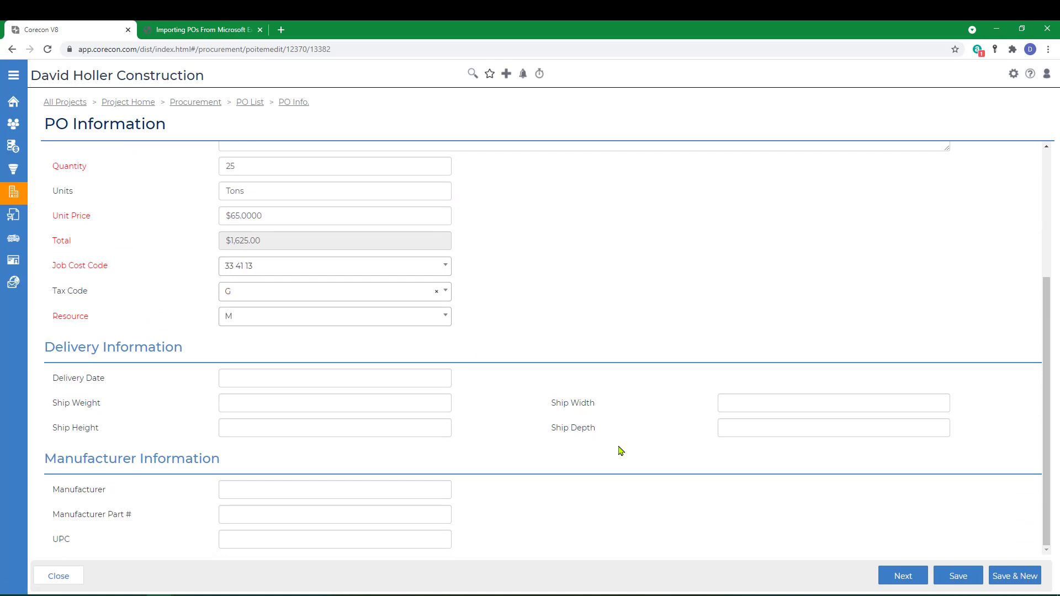
scroll(619, 451, "up", 4)
left_click(58, 576)
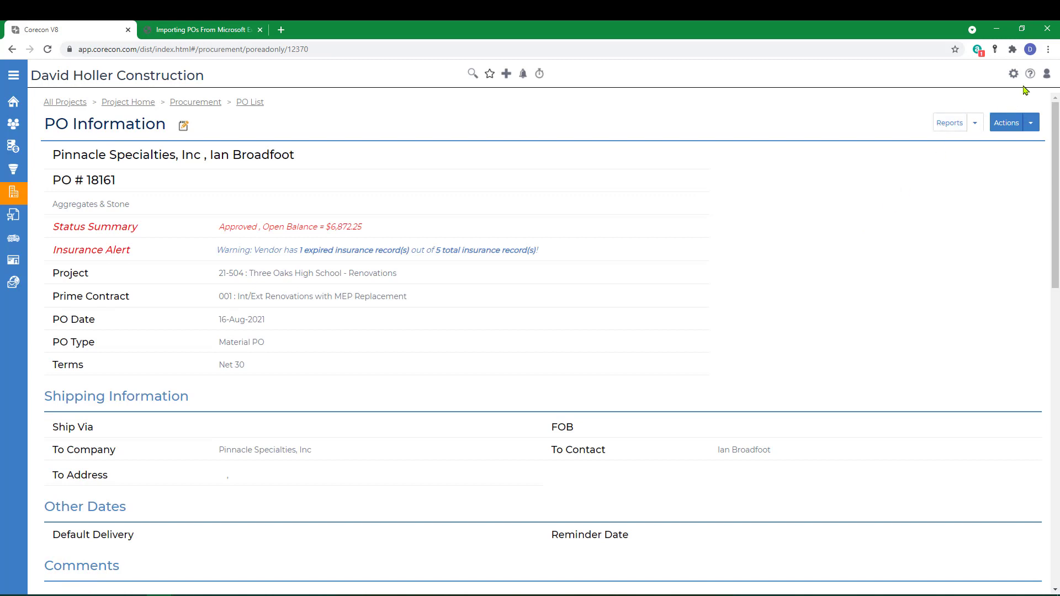
Step: Open the help knowledge base's Purchase Orders overview under Leads and Projects > Procurement, showing PO Add Options
left_click(1030, 74)
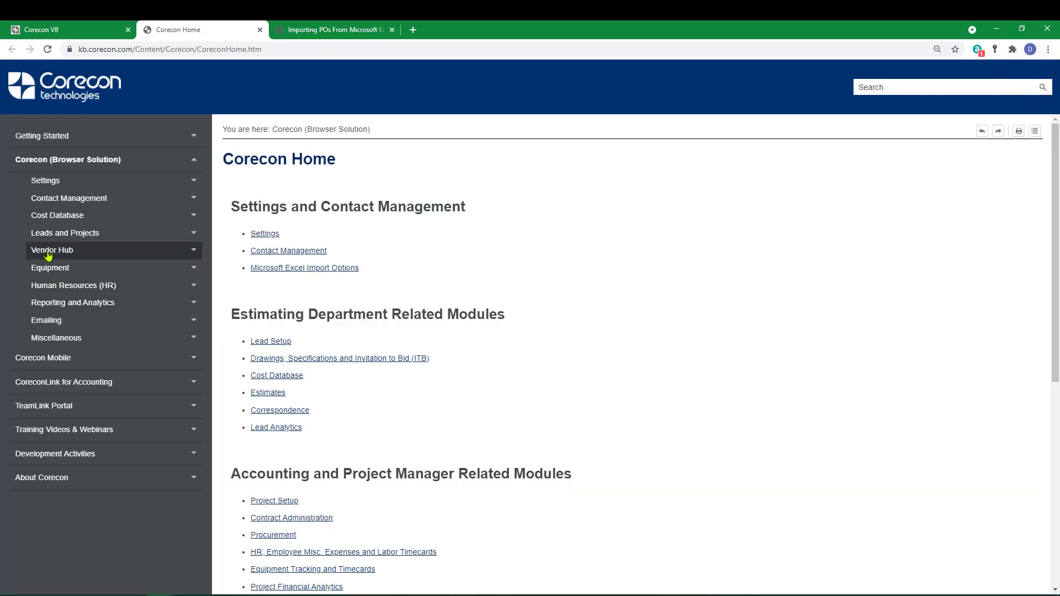
left_click(61, 233)
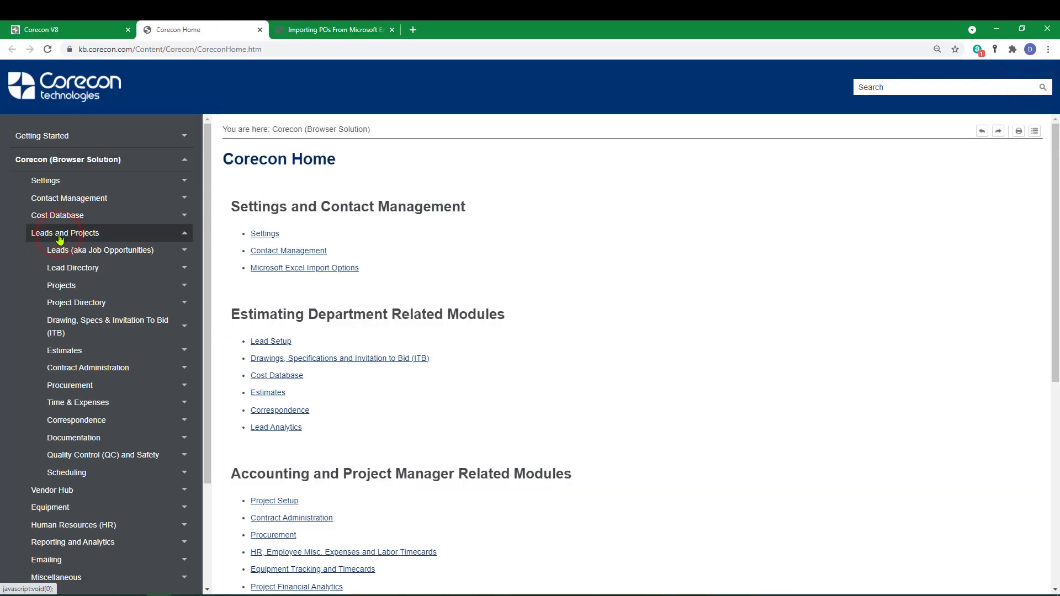
left_click(71, 385)
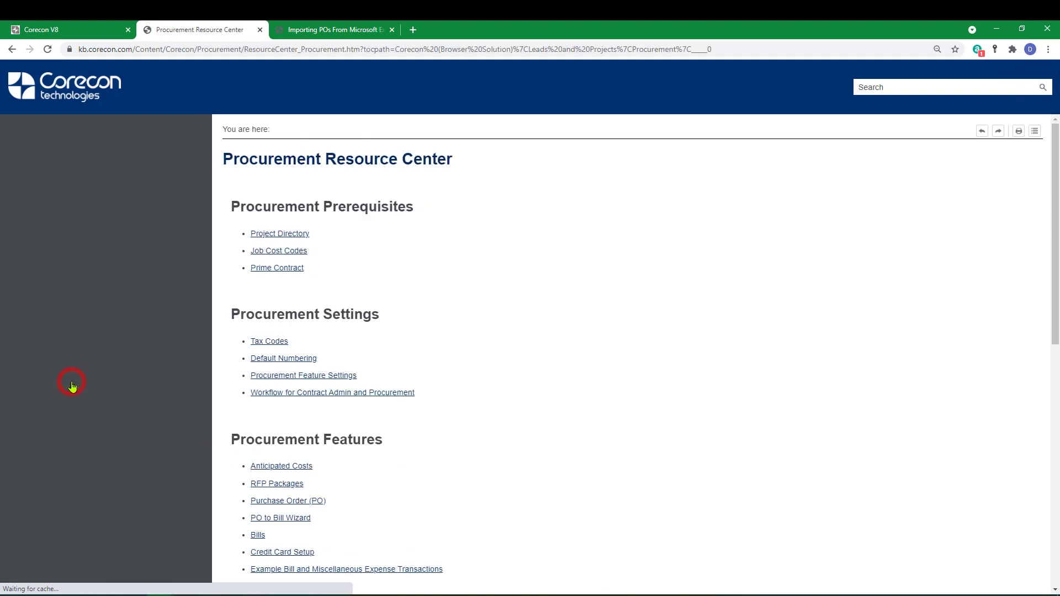
scroll(599, 377, "down", 5)
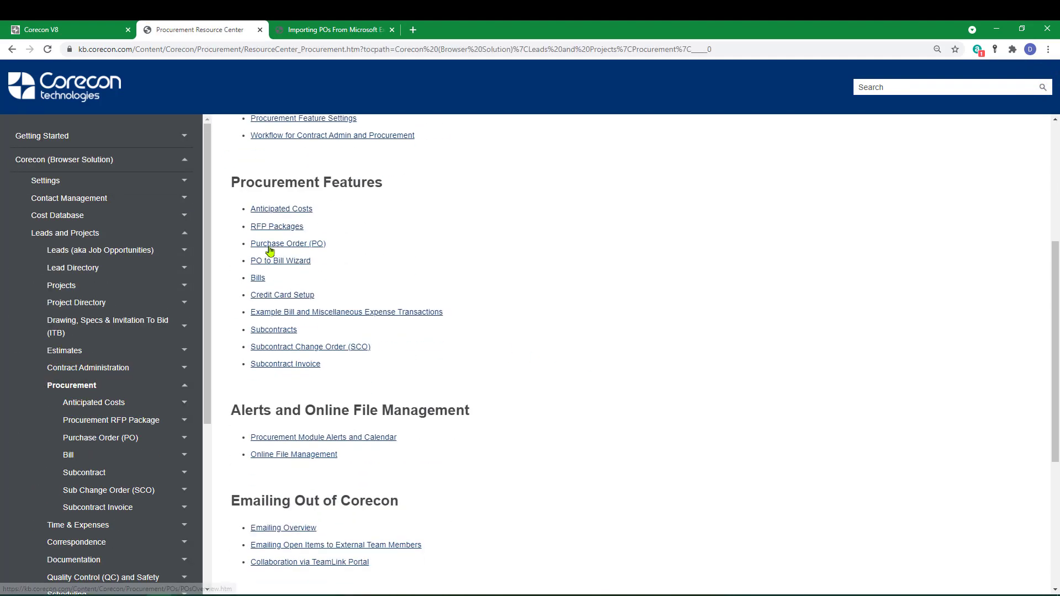
left_click(284, 245)
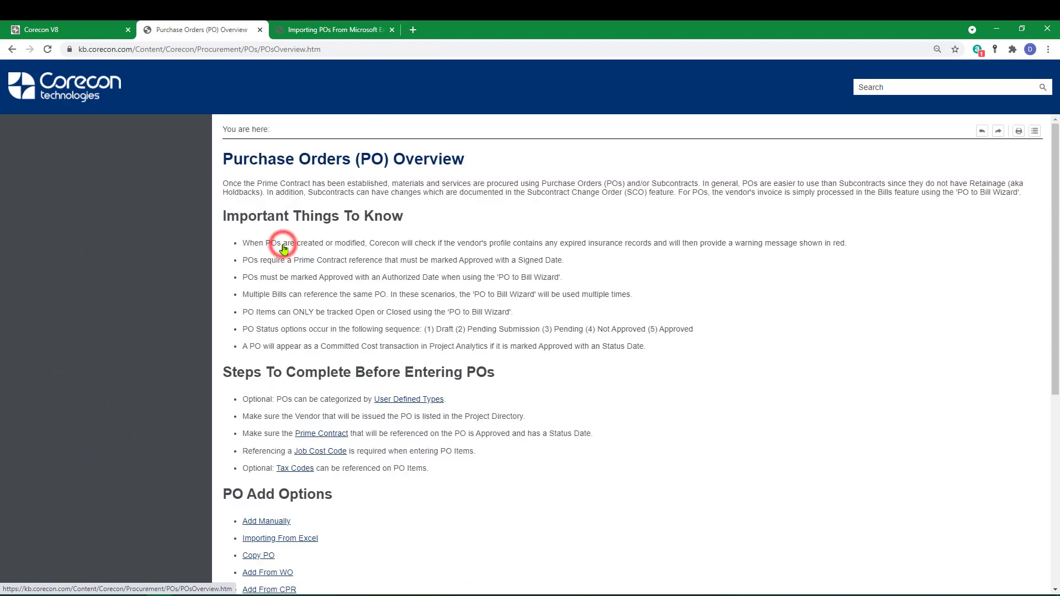
scroll(519, 327, "down", 3)
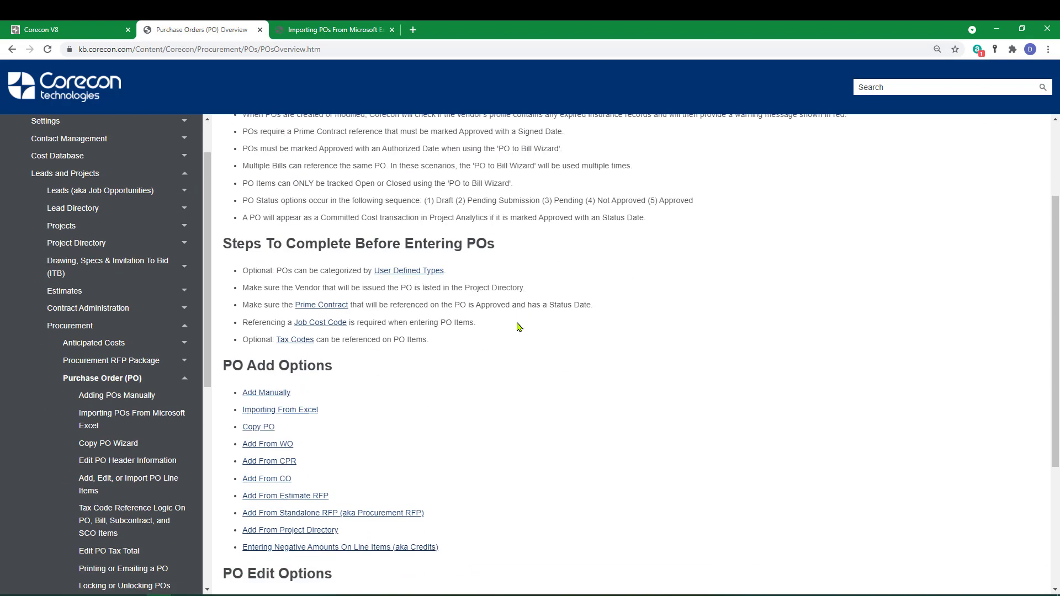